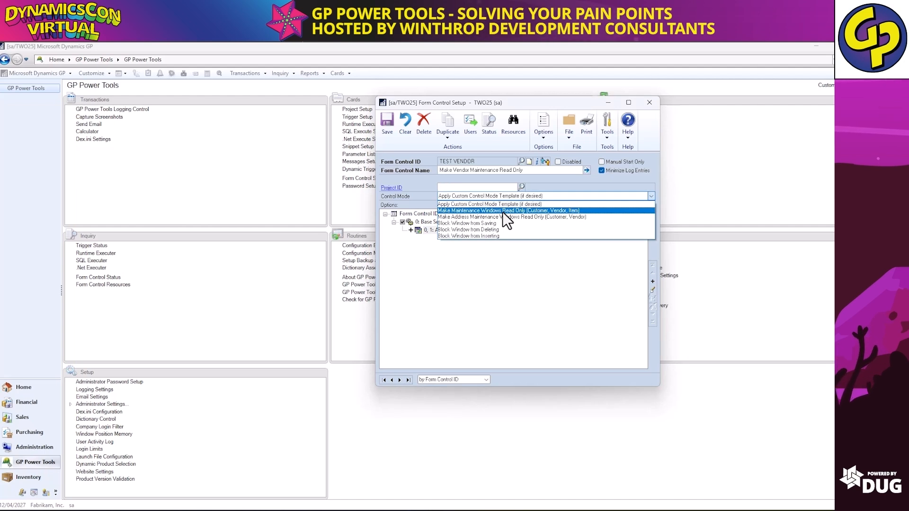
Add Lock Field rules for read-only maintenance windows and read-only address maintenance windows, confirming both.
click(502, 212)
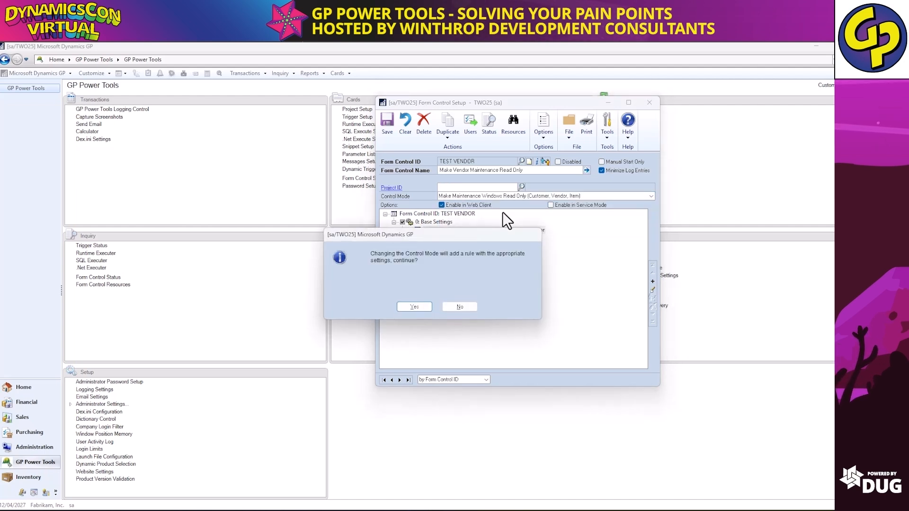
click(423, 305)
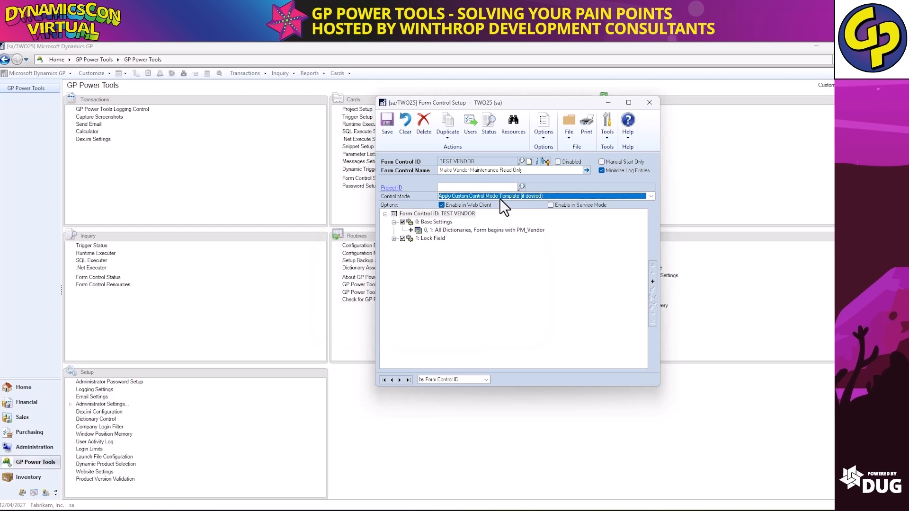
click(501, 196)
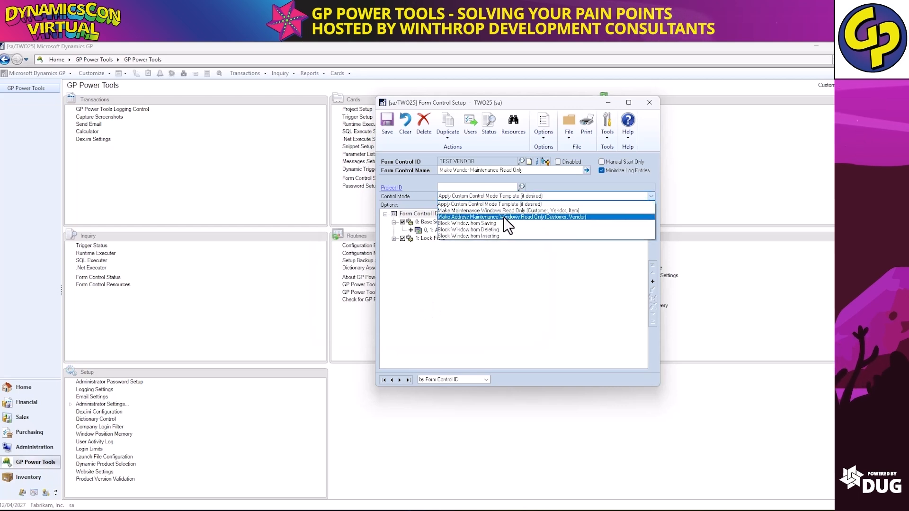
click(504, 216)
click(414, 306)
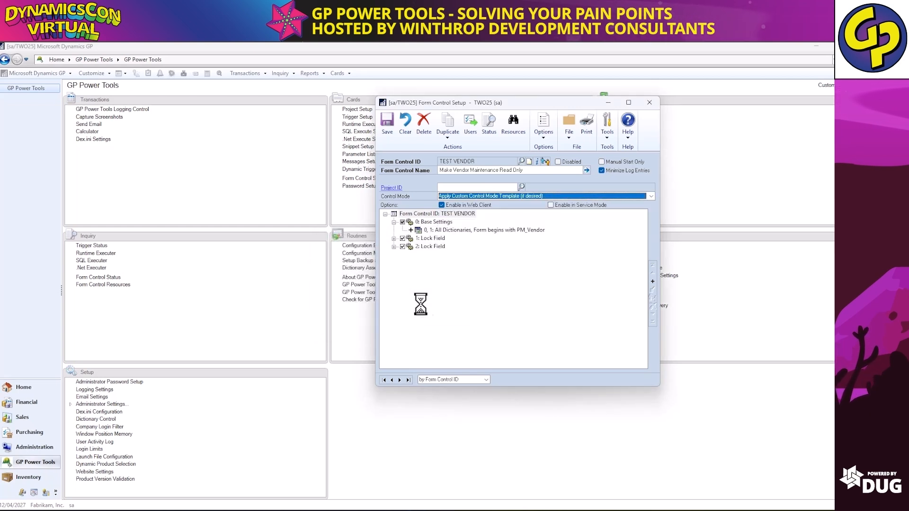
Review the 1: Lock Field rule's resources, then save the TEST VENDOR form control.
click(394, 239)
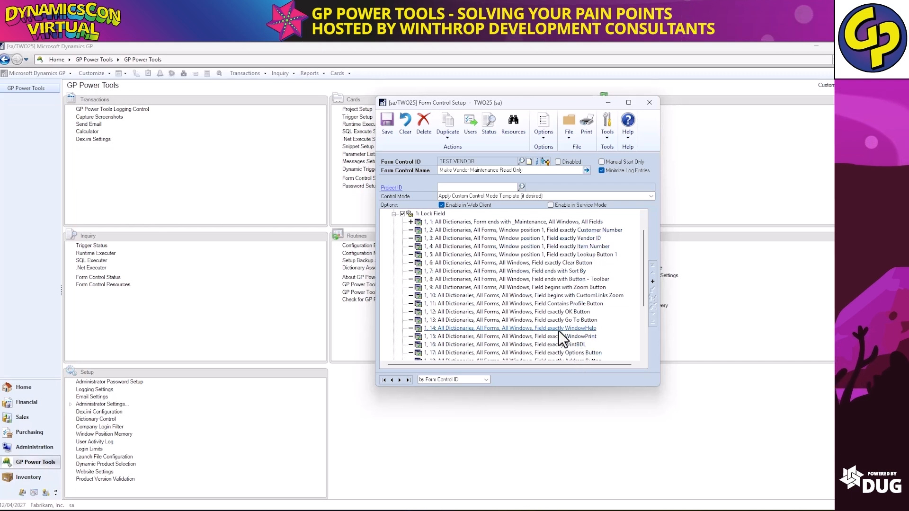
click(394, 215)
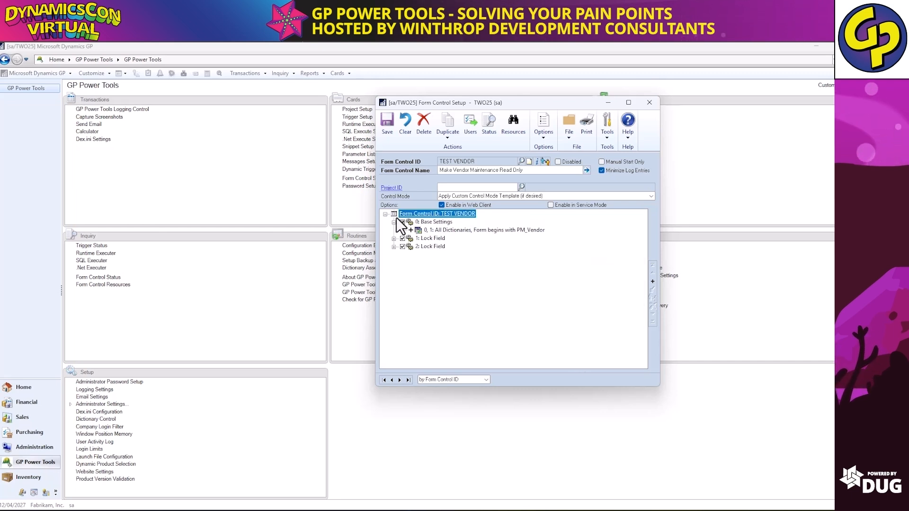
click(390, 127)
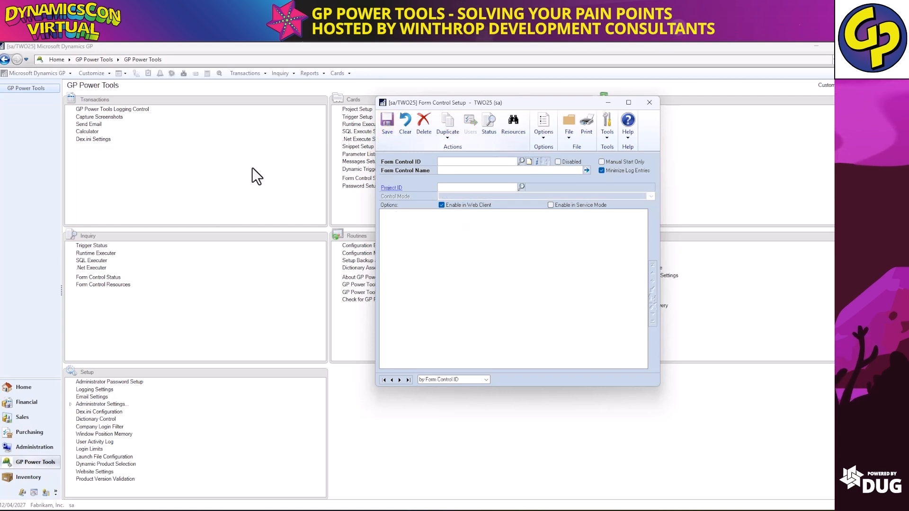
Open Vendor Maintenance from Cards > Purchasing and load the first vendor record.
click(258, 75)
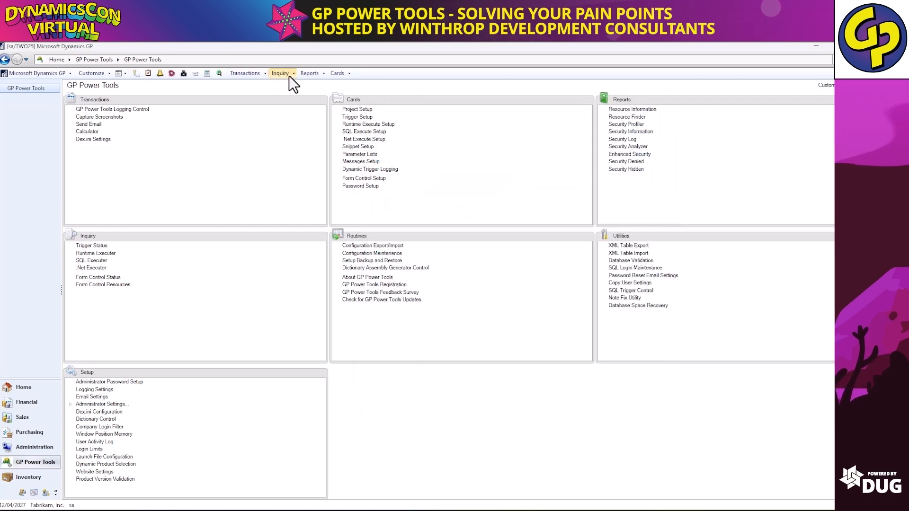
click(335, 75)
mouse_move(382, 118)
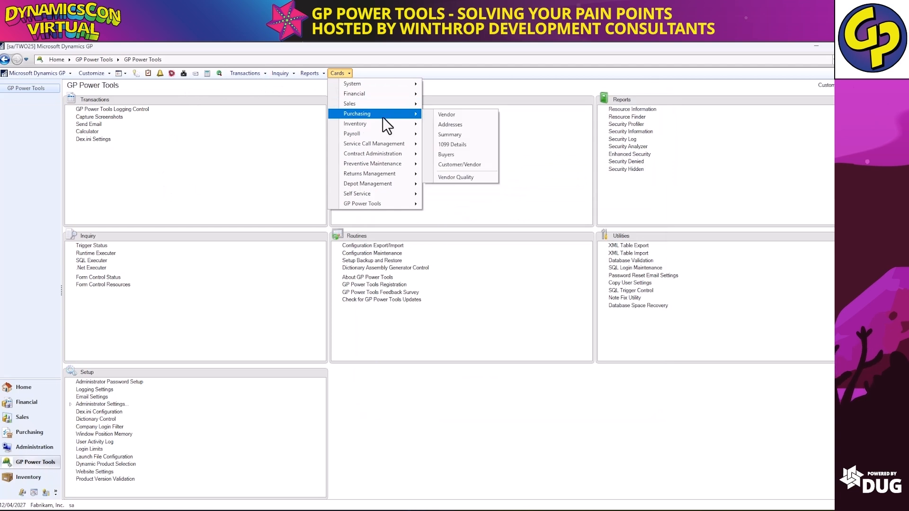
click(449, 118)
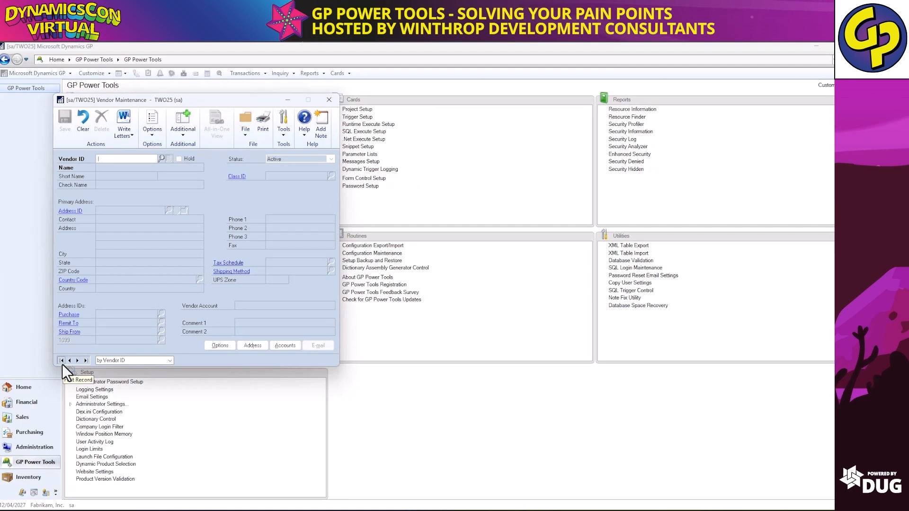
click(62, 364)
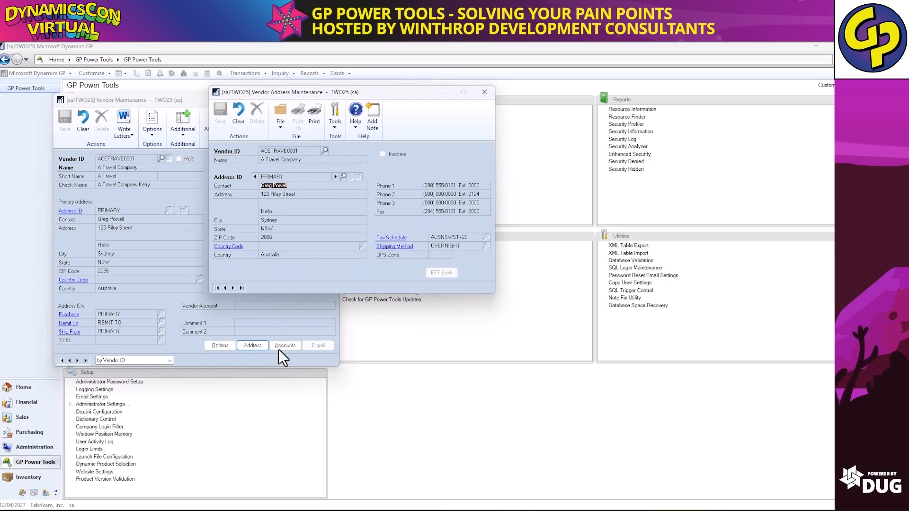
Check the vendor's Options and Accounts windows, then close all the vendor windows.
click(223, 346)
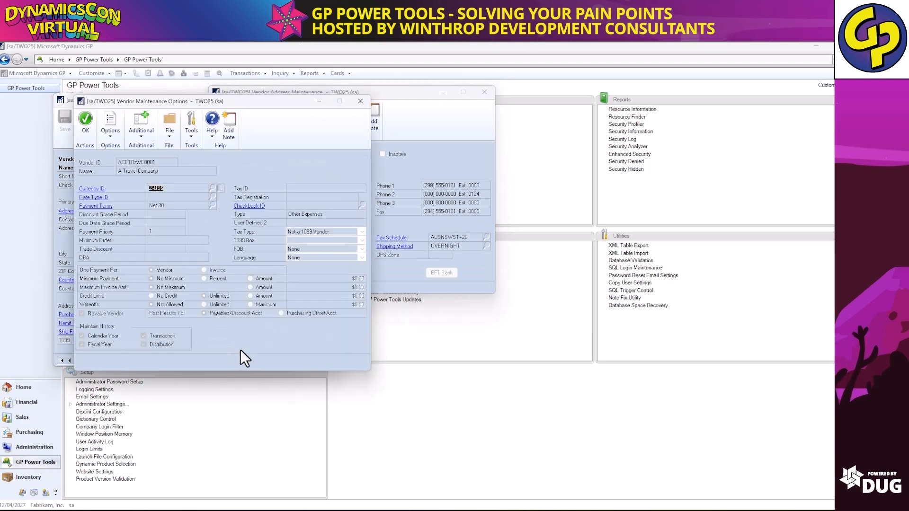
drag(294, 100, 711, 112)
click(292, 347)
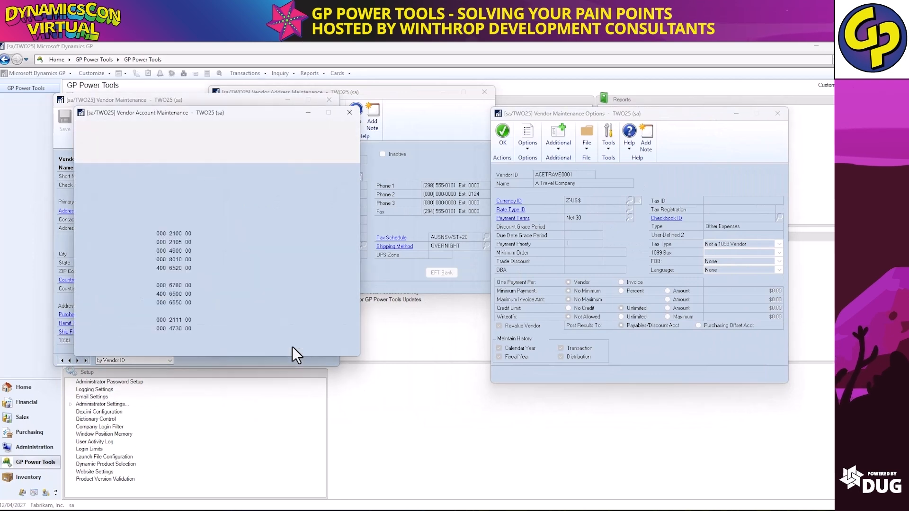
click(348, 112)
click(777, 114)
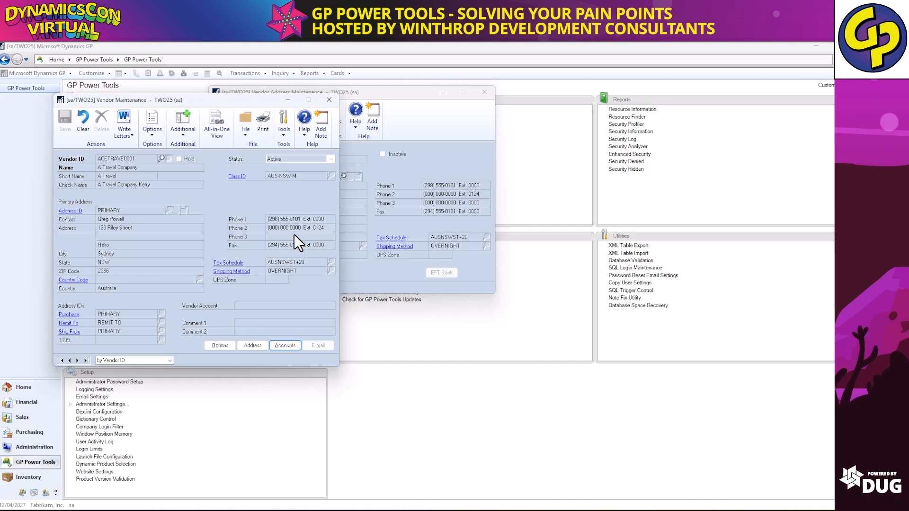
click(334, 104)
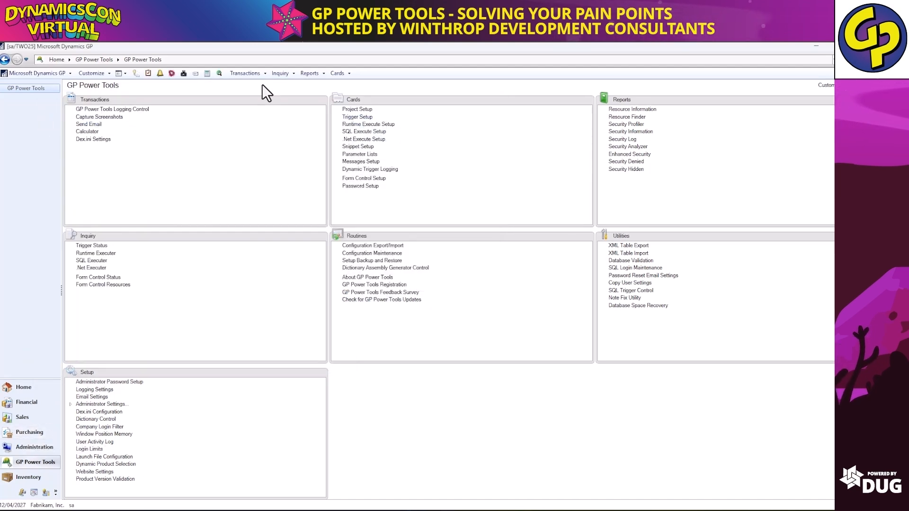
click(253, 74)
mouse_move(259, 104)
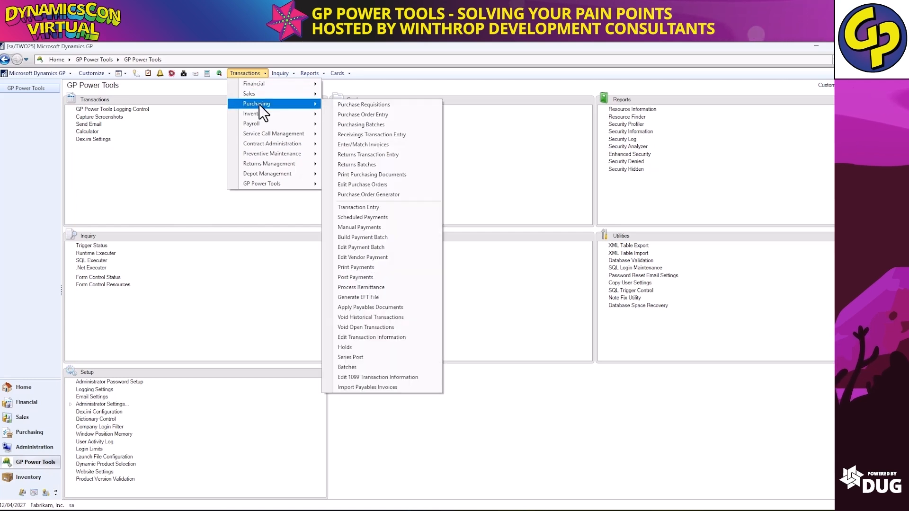
click(390, 134)
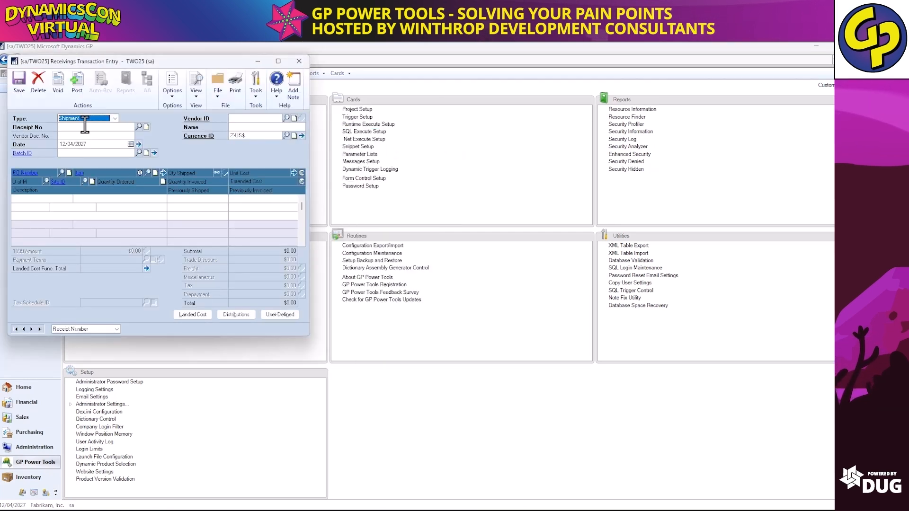
click(97, 119)
click(93, 131)
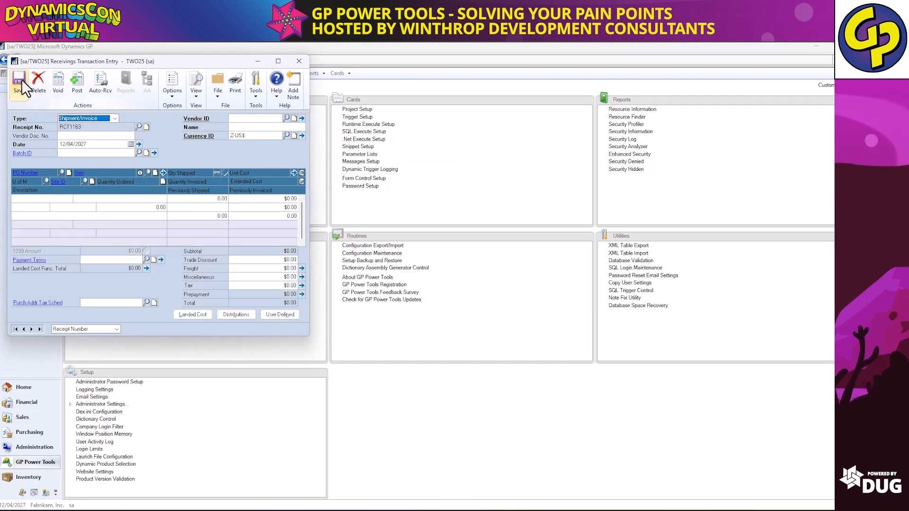
click(38, 88)
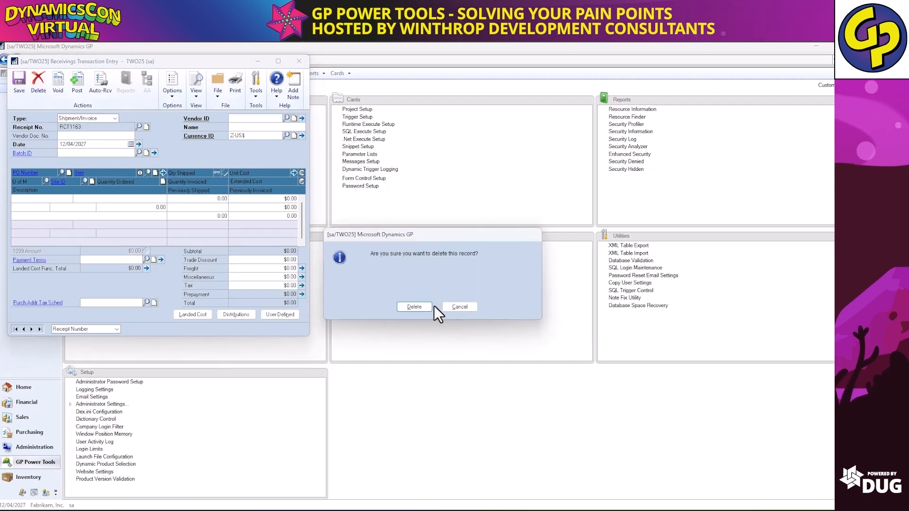
click(415, 306)
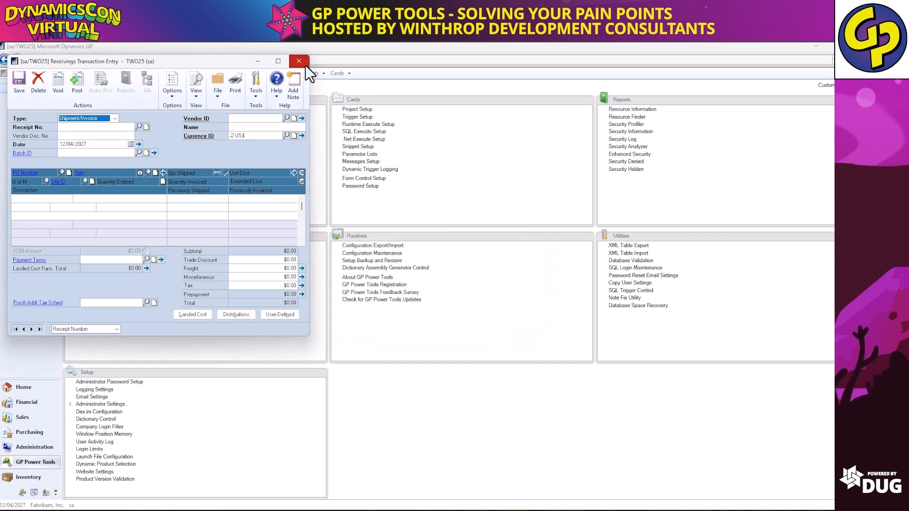
click(304, 61)
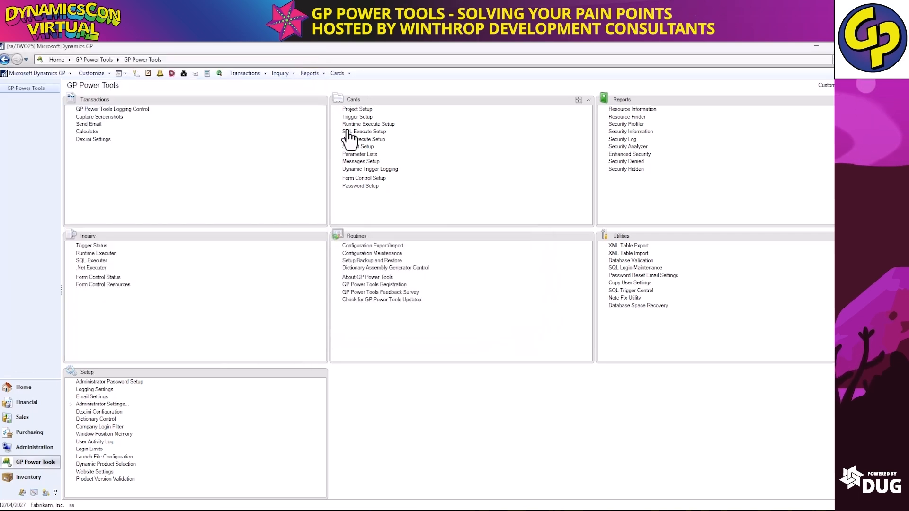
Create form control TEST RECEIVINGS named 'Prevent Shipment Invoice'.
click(364, 178)
text(TE)
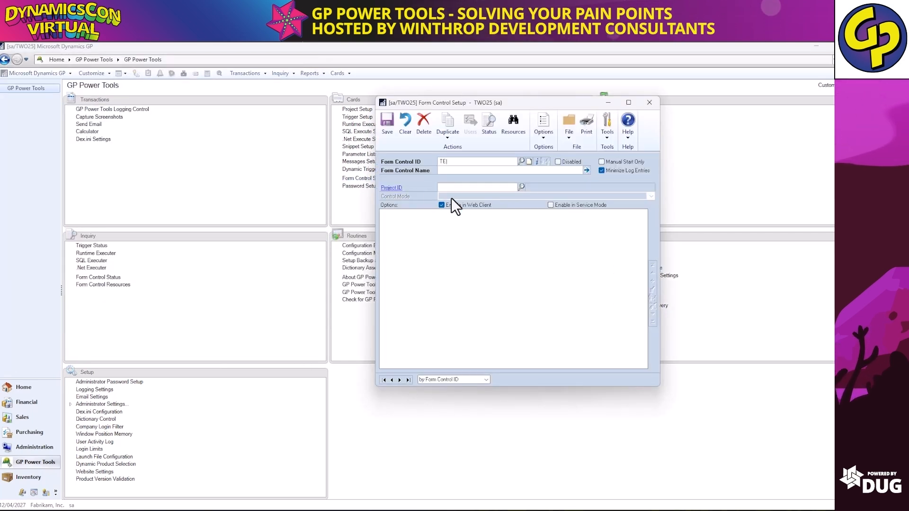
text(ST RECE)
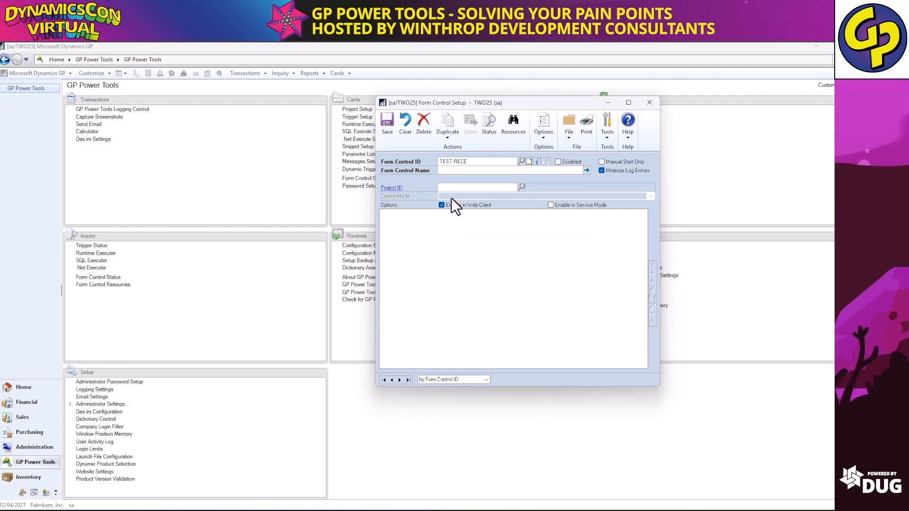
text(IVINGS)
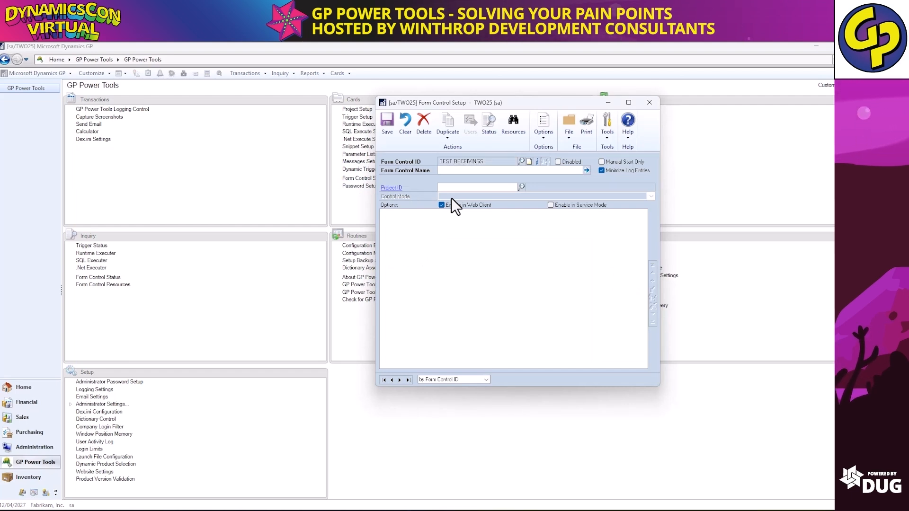
key(Tab)
text(P)
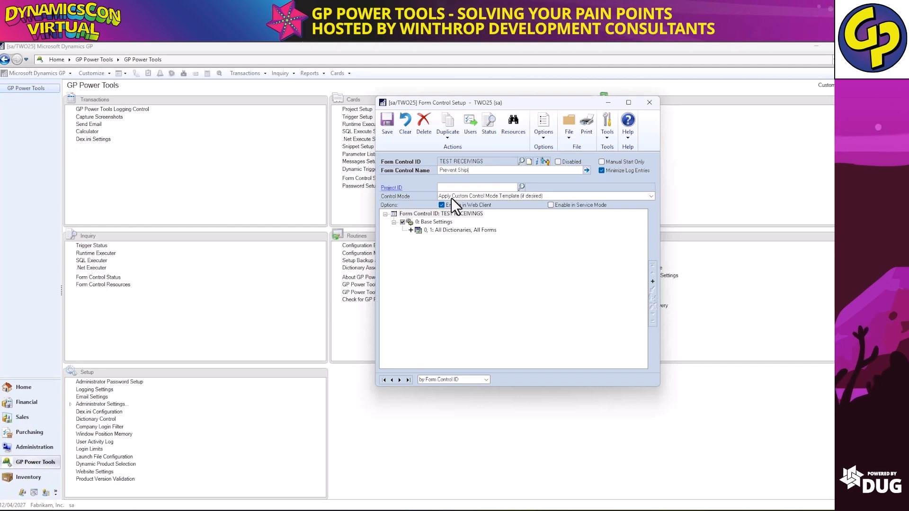
text(revent Shipment Invoice)
key(Tab)
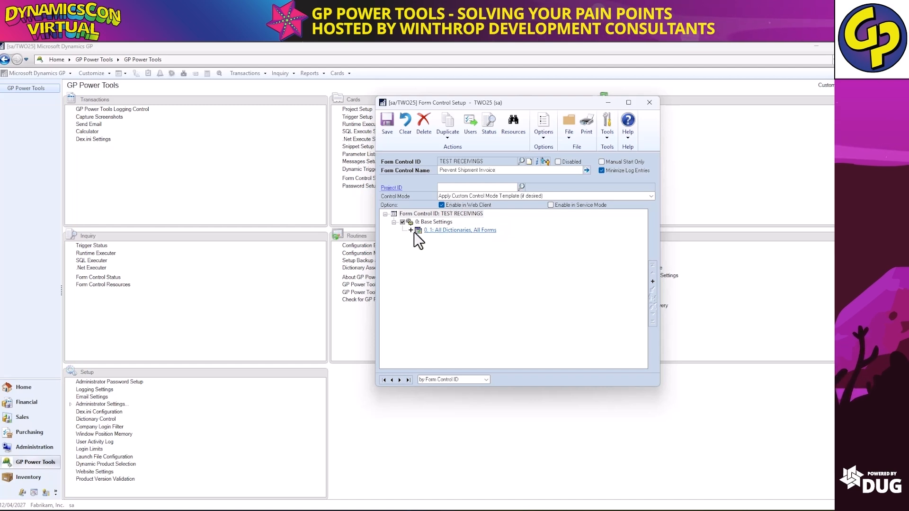
Set the base settings resource to an exact form name; typed POP_Recevings_Entry isn't found.
double_click(465, 231)
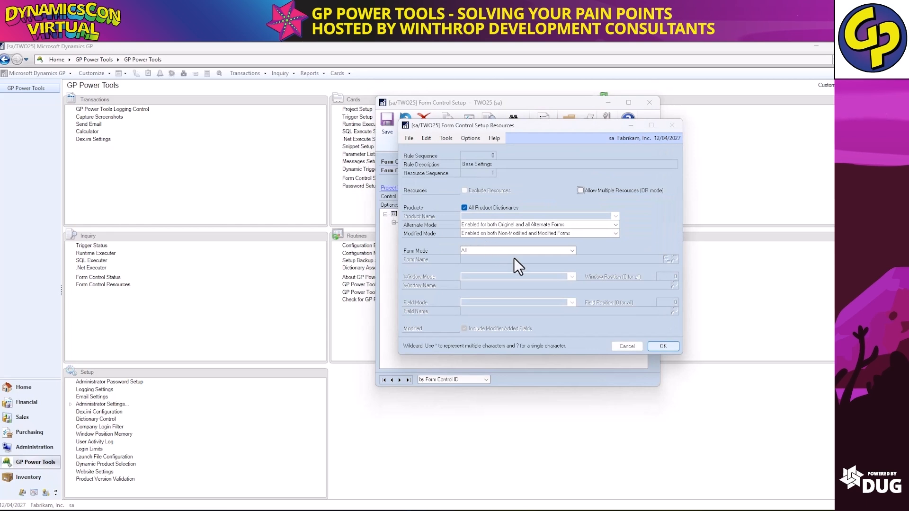
click(502, 251)
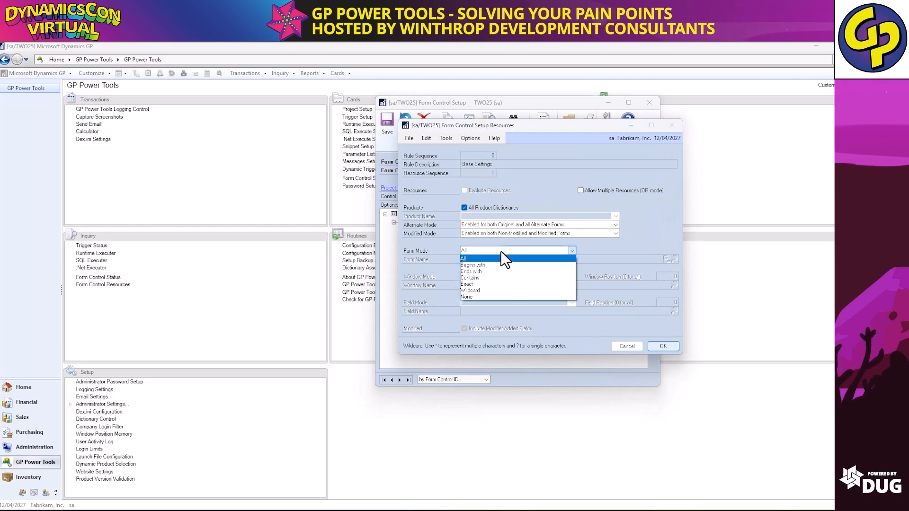
click(486, 284)
key(Tab)
text(POP)
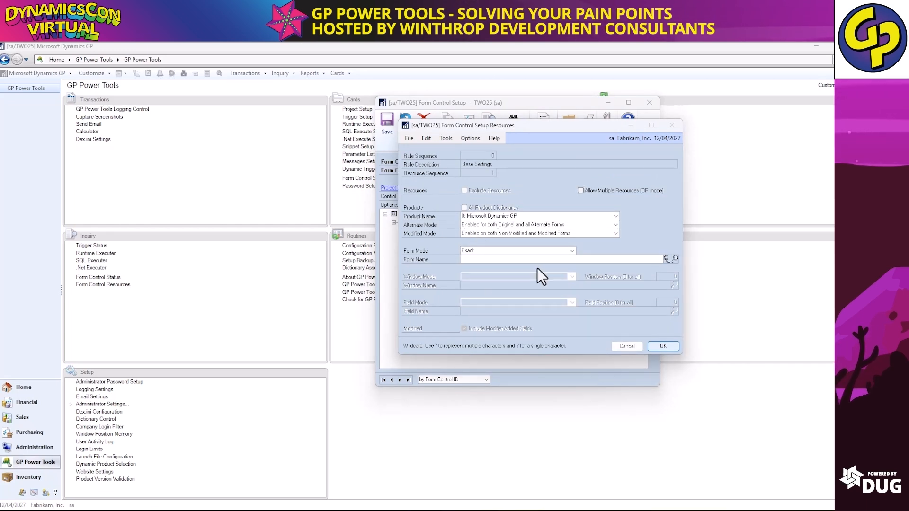
text(_Rec)
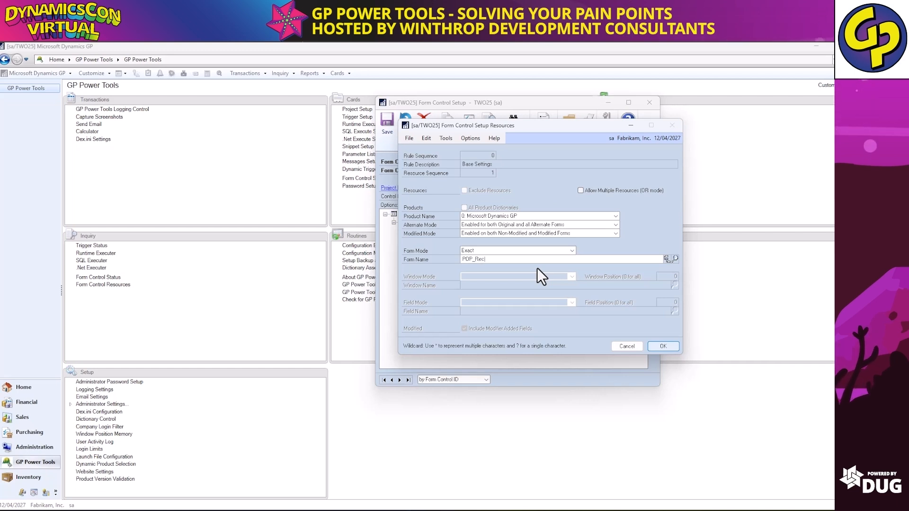
text(ev)
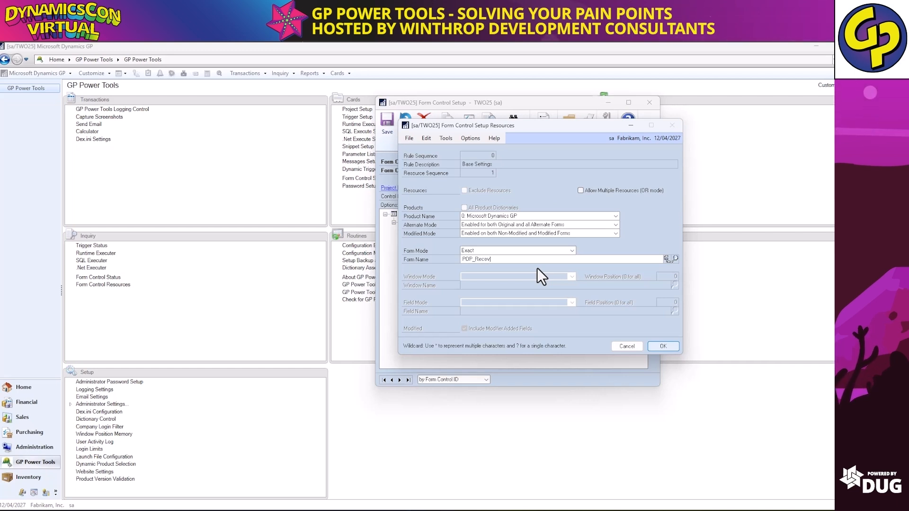
text(ings_Entry)
key(Tab)
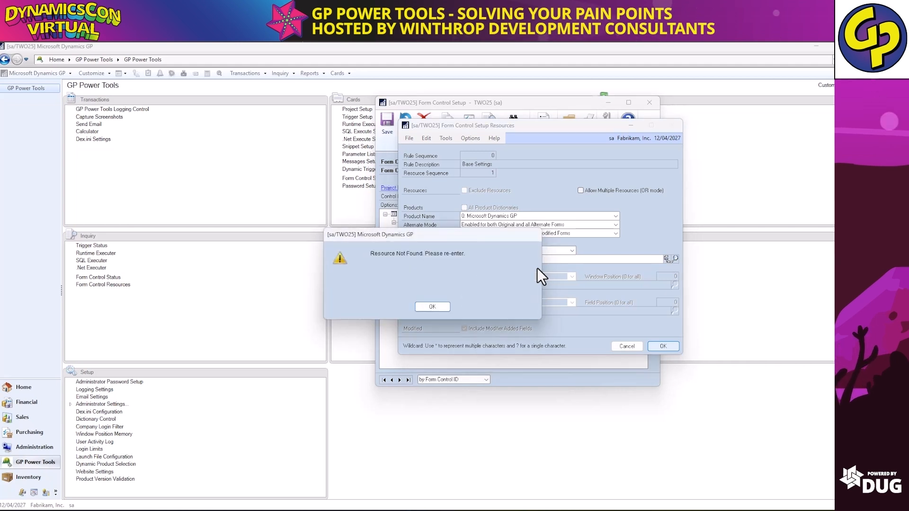
click(433, 305)
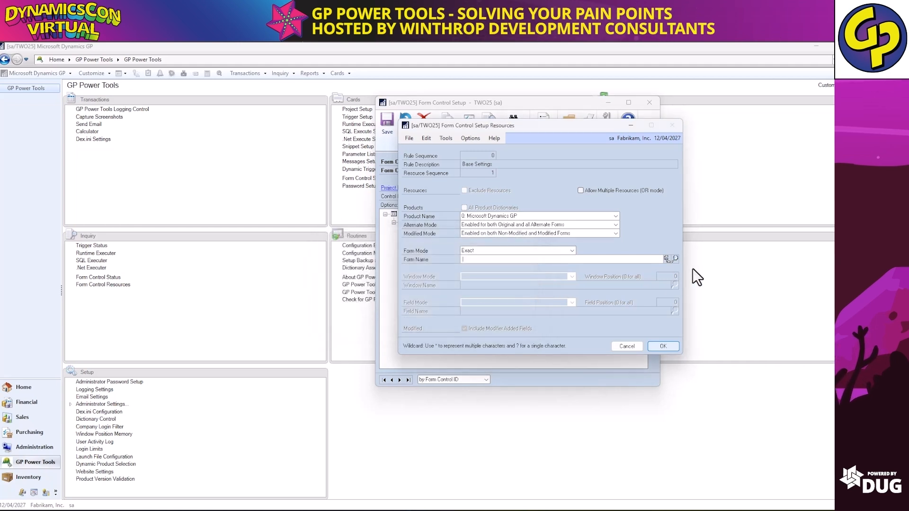
Pick Transactions > Purchasing > Receivings Transaction Entry in Menu Explorer and save the resource.
click(666, 259)
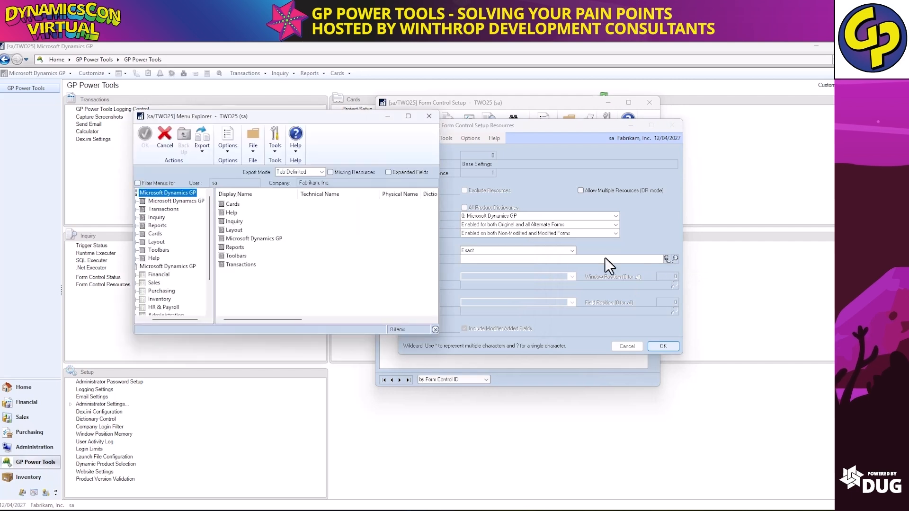
click(140, 209)
double_click(239, 264)
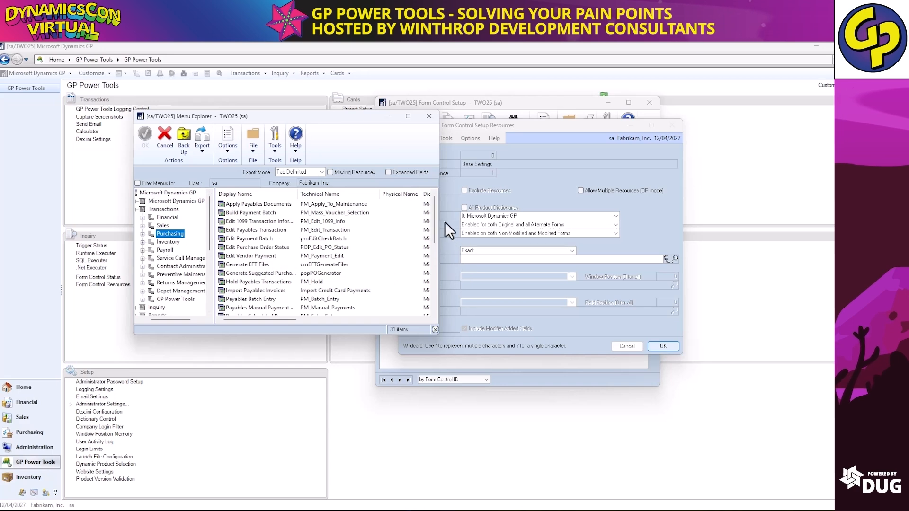
drag(430, 220, 430, 291)
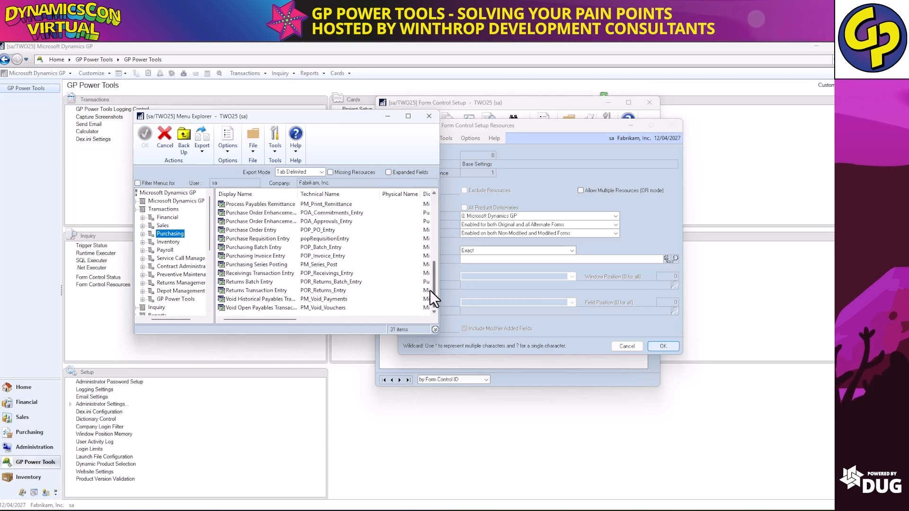
double_click(282, 276)
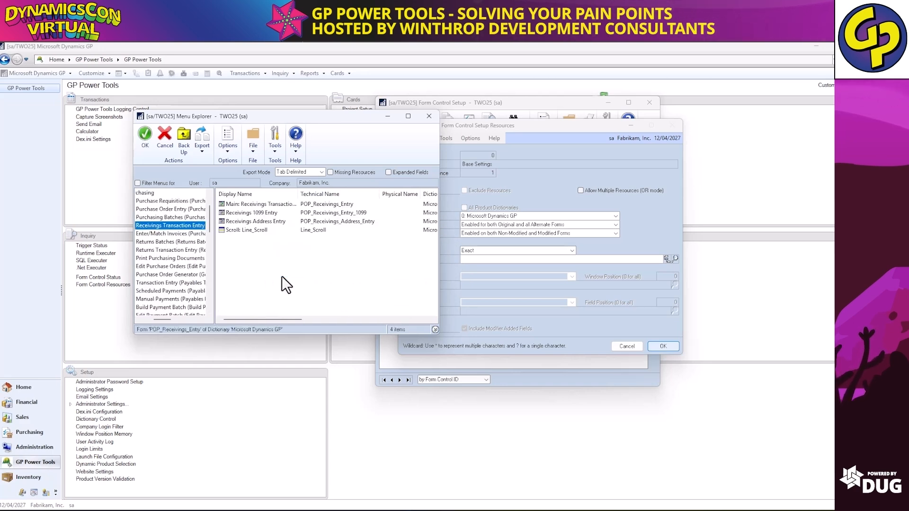
click(145, 141)
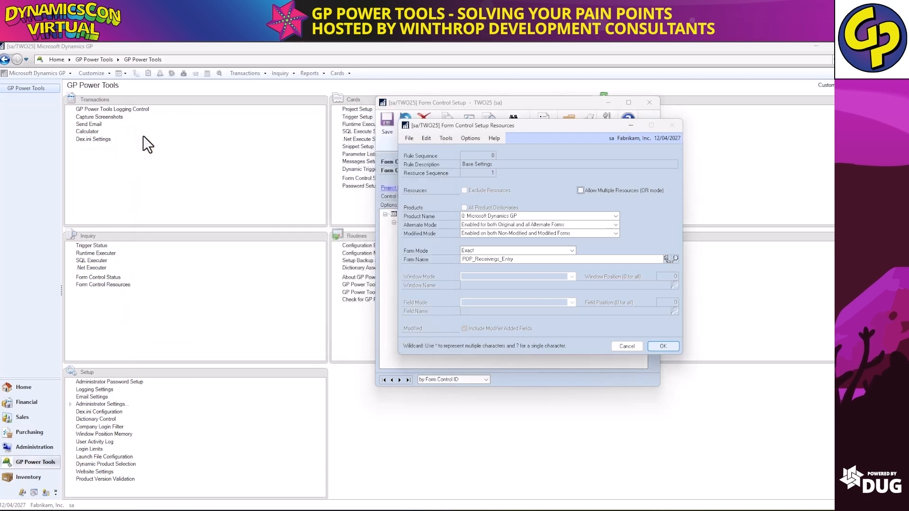
click(662, 346)
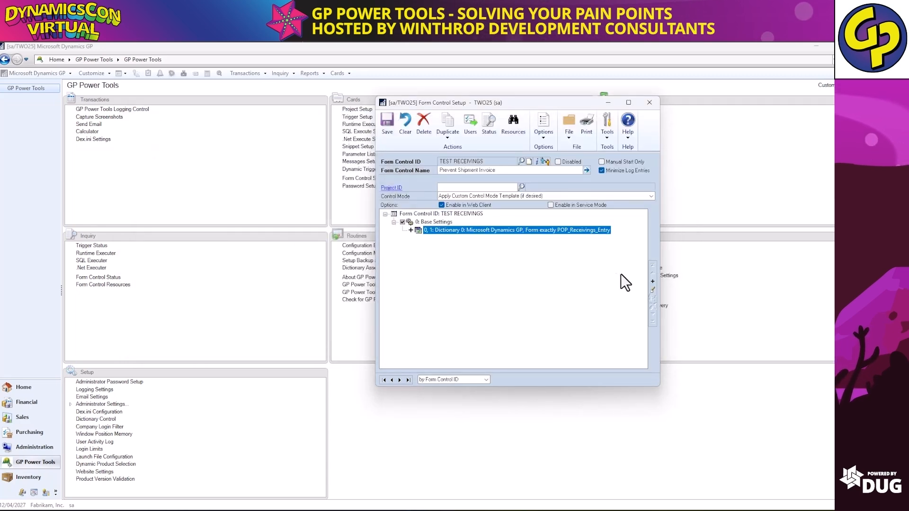
Show the Field Rule types available to add to TEST RECEIVINGS.
click(655, 282)
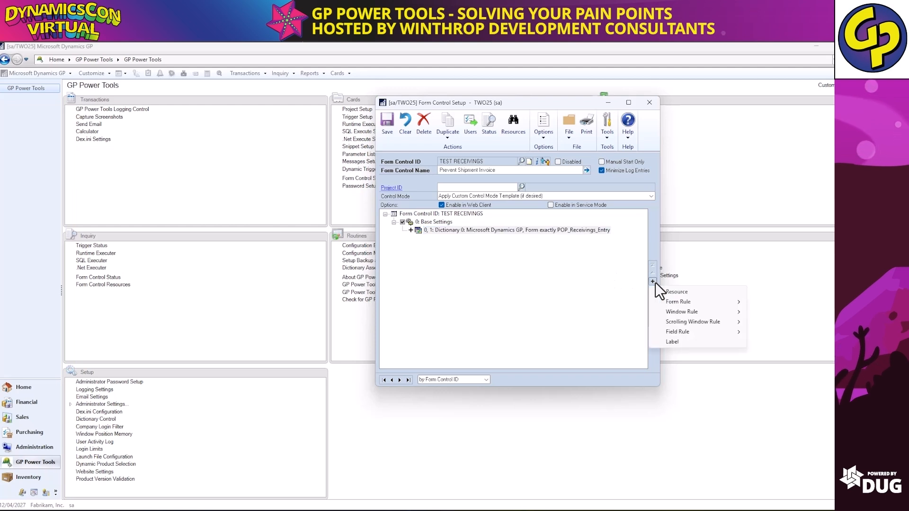
drag(506, 101, 291, 104)
click(443, 284)
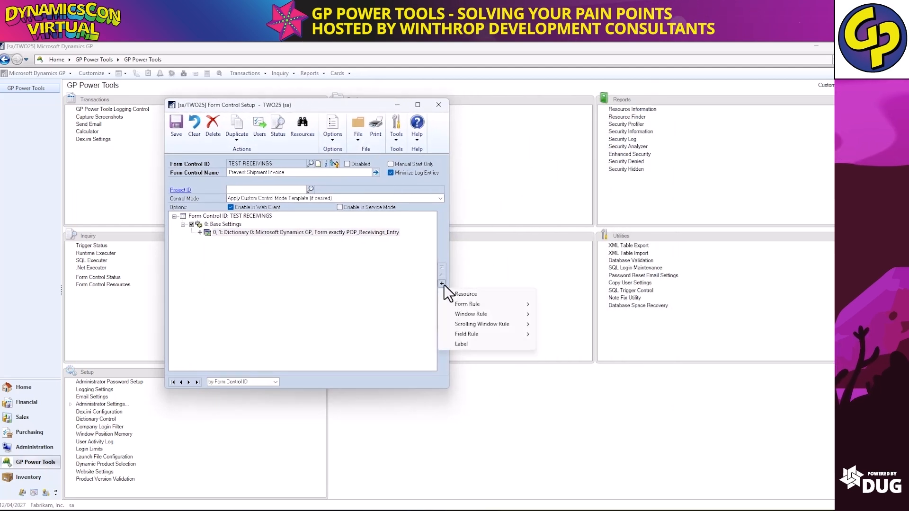
mouse_move(478, 305)
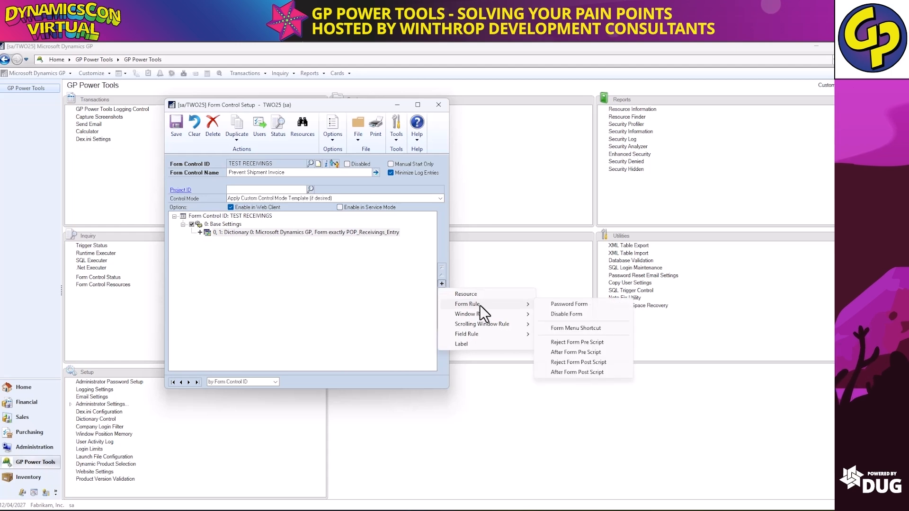
mouse_move(487, 326)
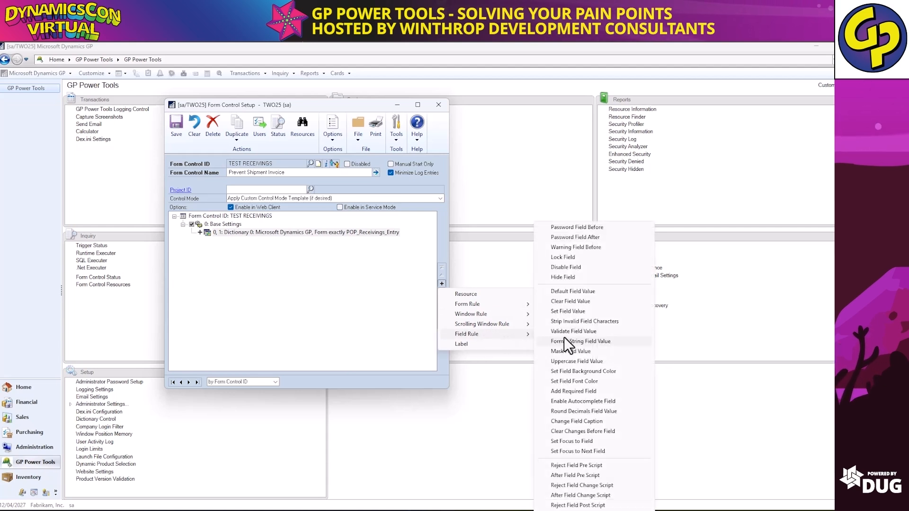
Add a Validate Field Value rule with warning 'Shipment Invoices are not allowed' and a validation expression.
click(575, 331)
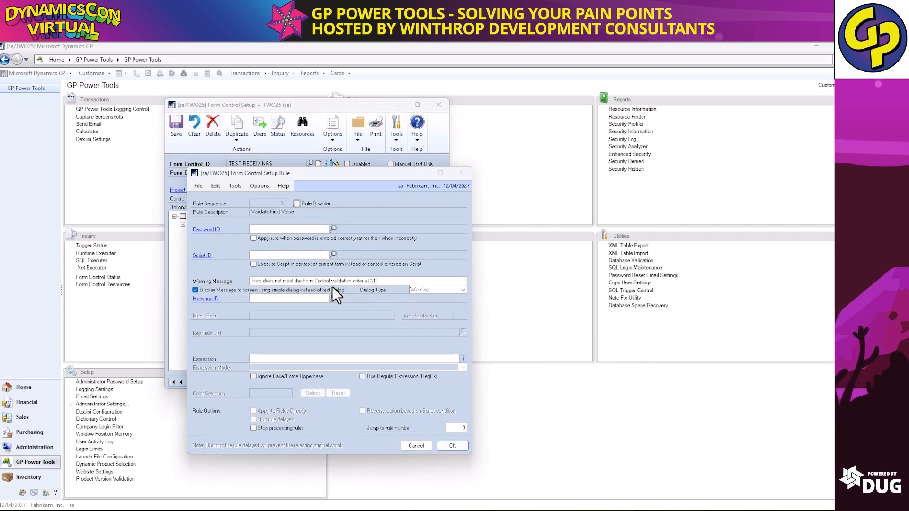
drag(416, 282, 242, 273)
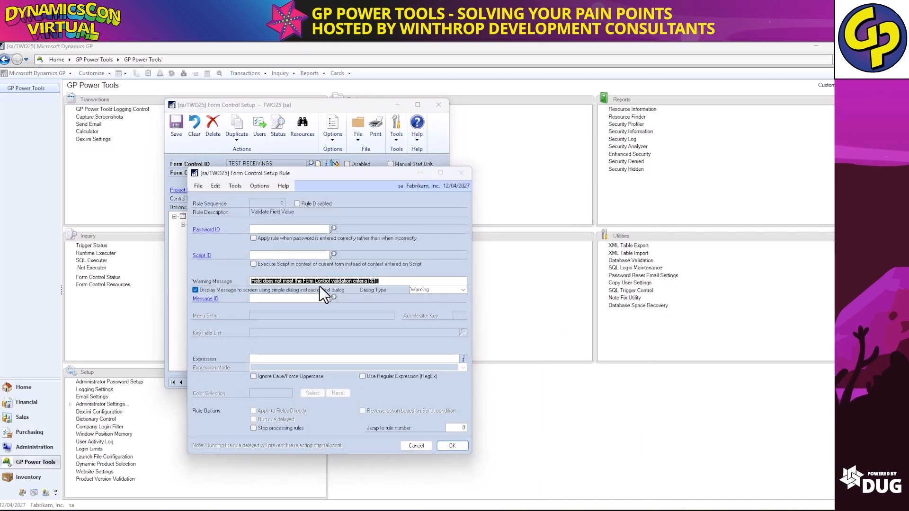
text(S)
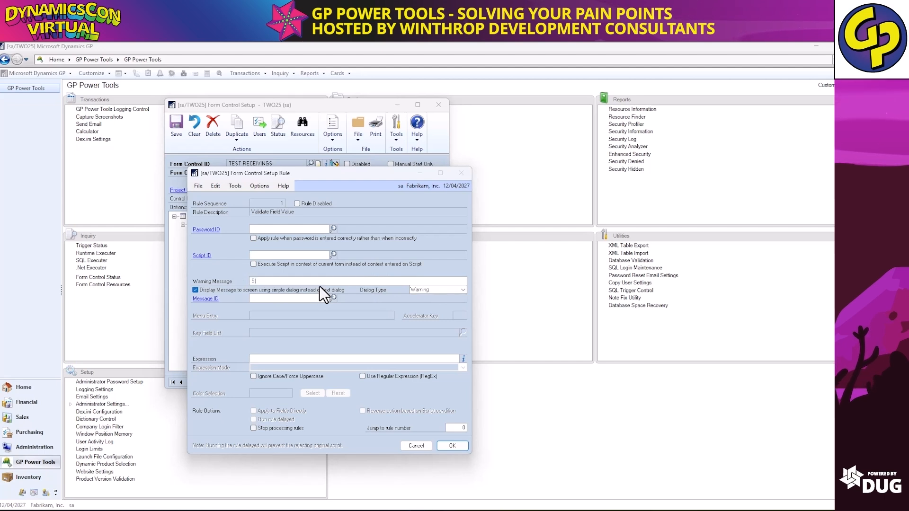
text(hipment Invoices)
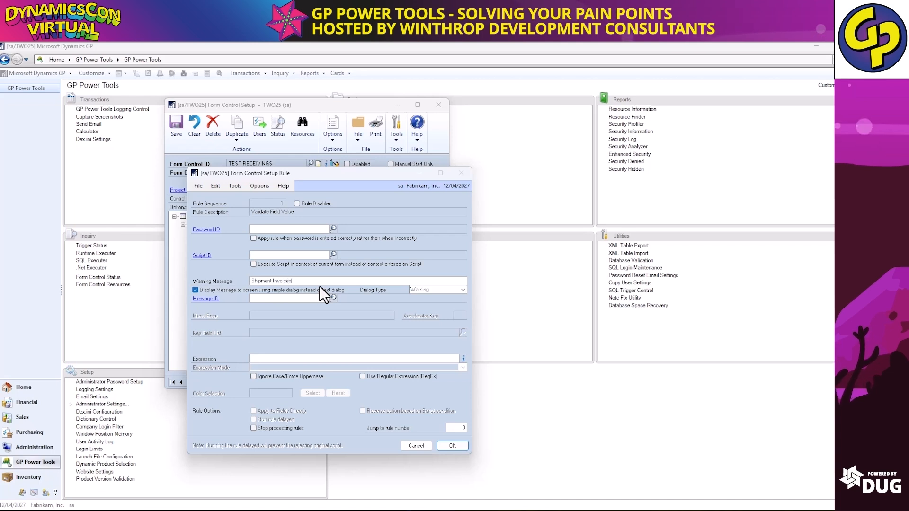
text( are not allowed.)
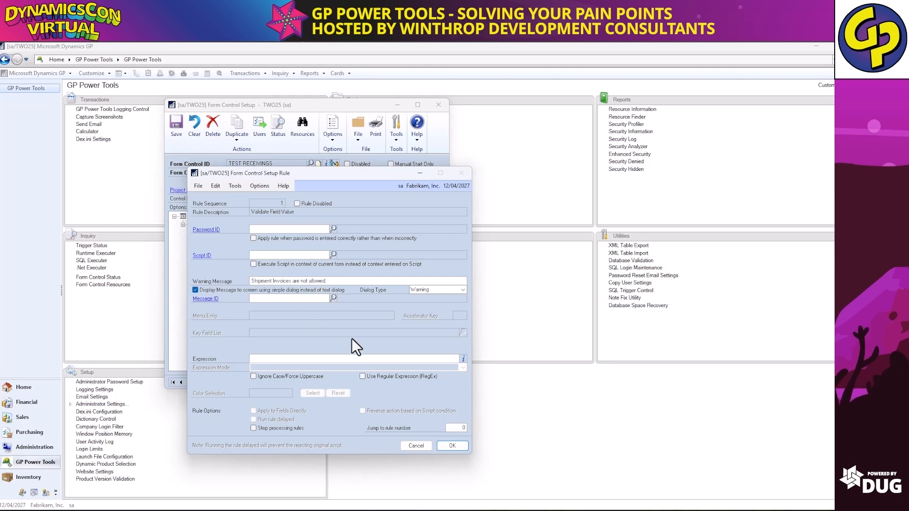
click(464, 359)
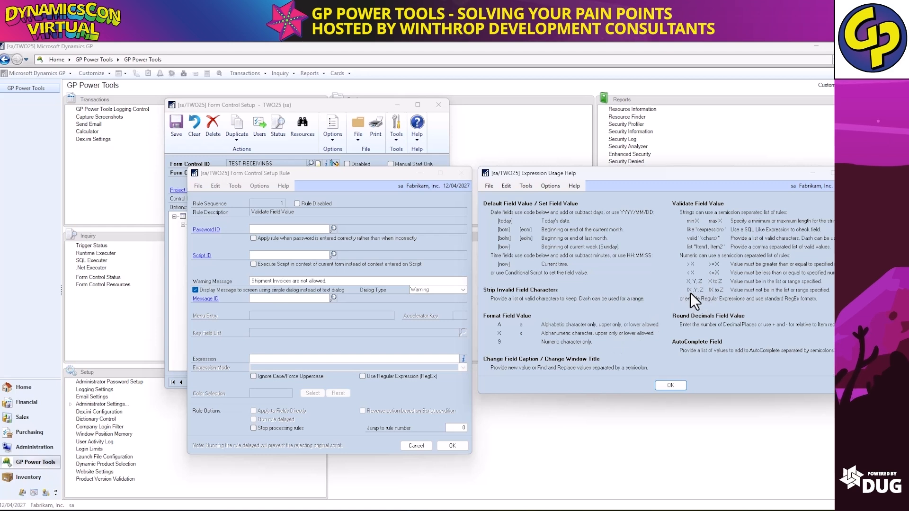
click(670, 386)
click(374, 359)
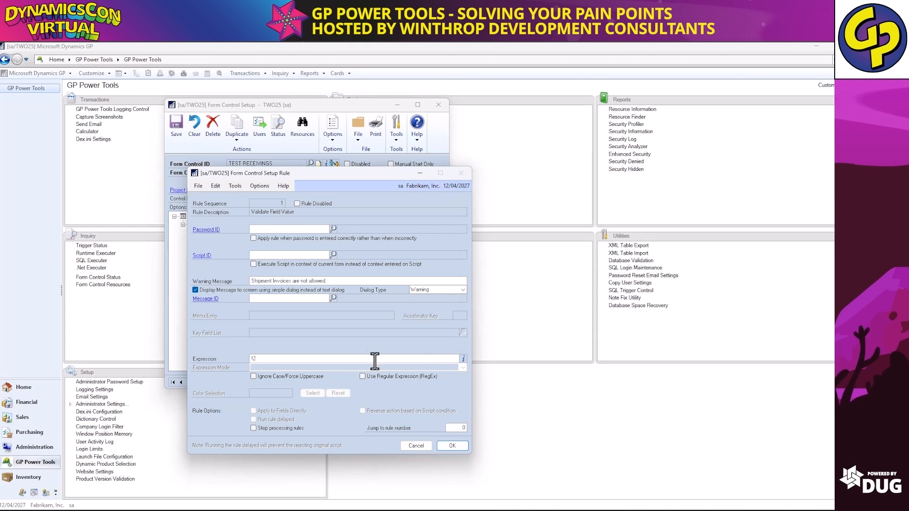
click(446, 443)
Scope the validation rule to the field exactly 'POP Type' and save TEST RECEIVINGS.
double_click(325, 247)
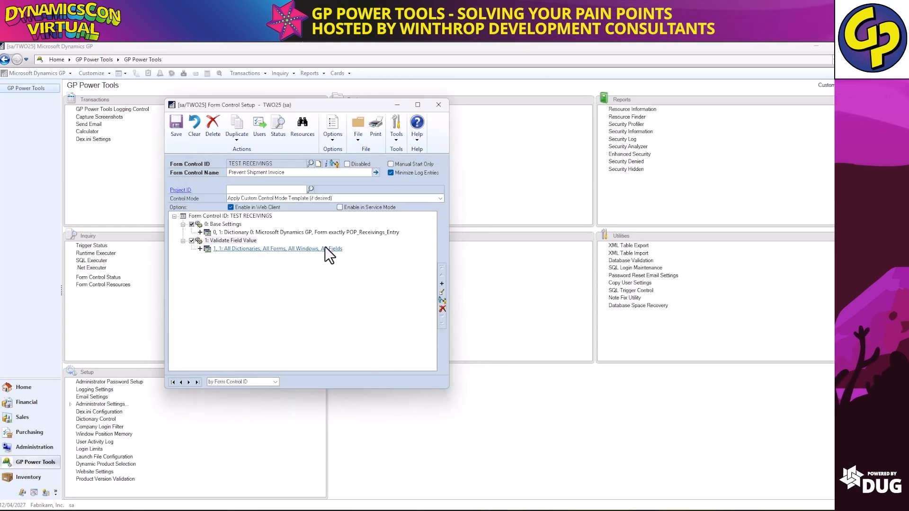
click(313, 305)
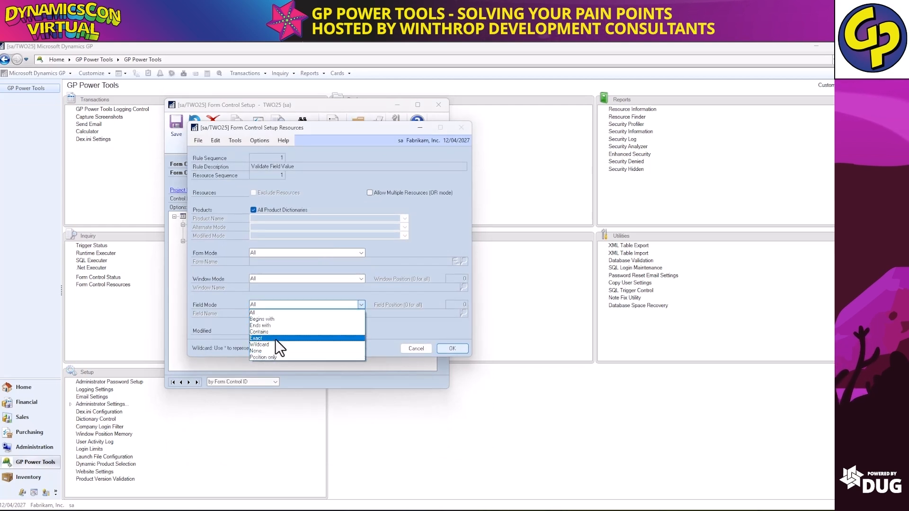
click(274, 338)
click(440, 312)
text(P)
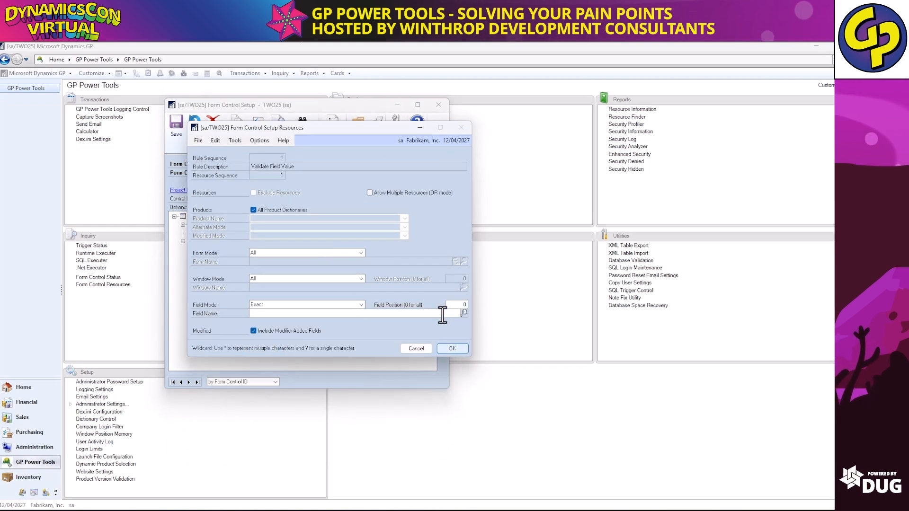
text(OP Type)
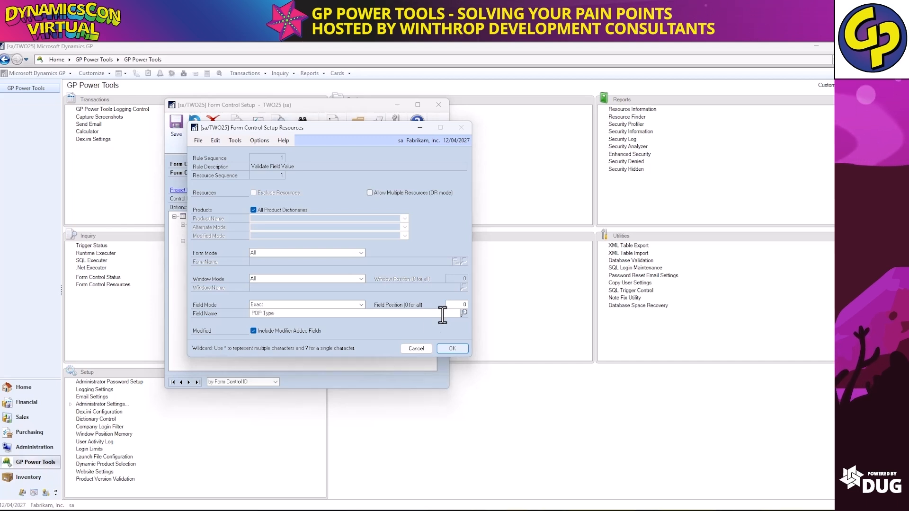
click(451, 346)
click(176, 124)
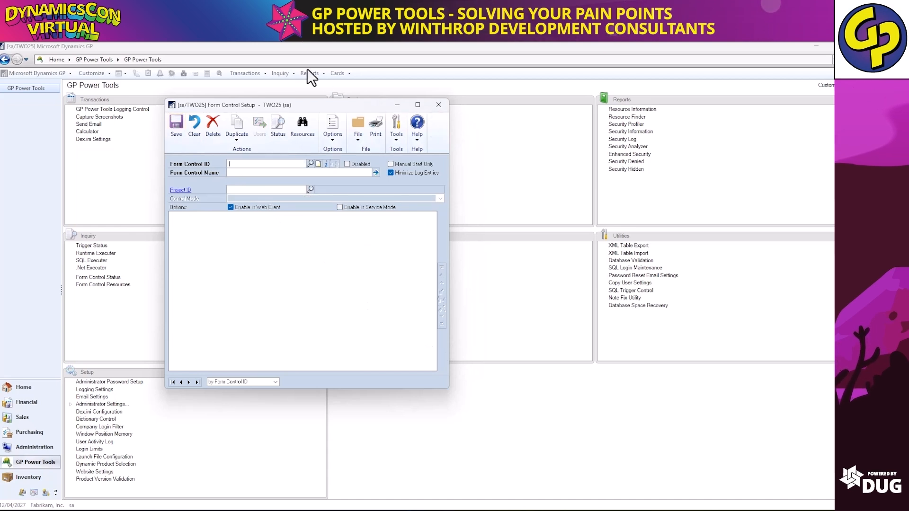
In Receivings Transaction Entry, choose Shipment/Invoice, dismiss the resulting warning, and close the window.
click(251, 73)
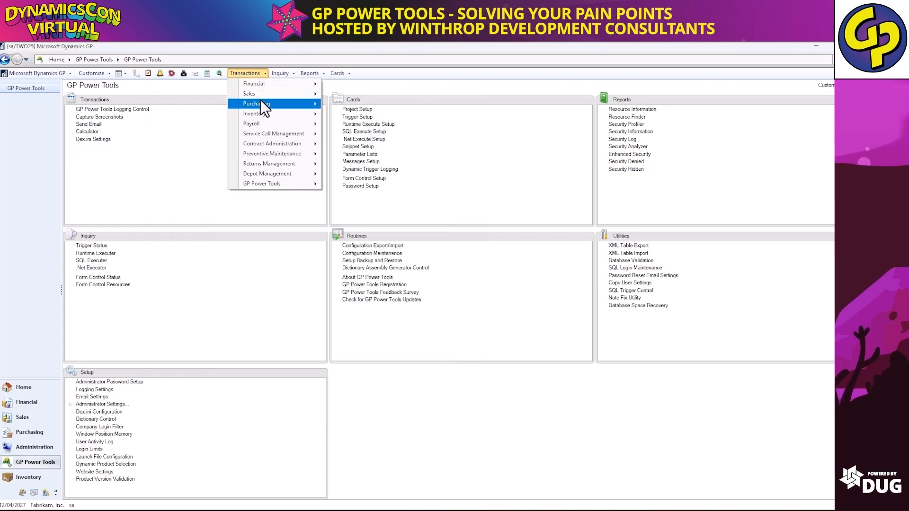
mouse_move(260, 101)
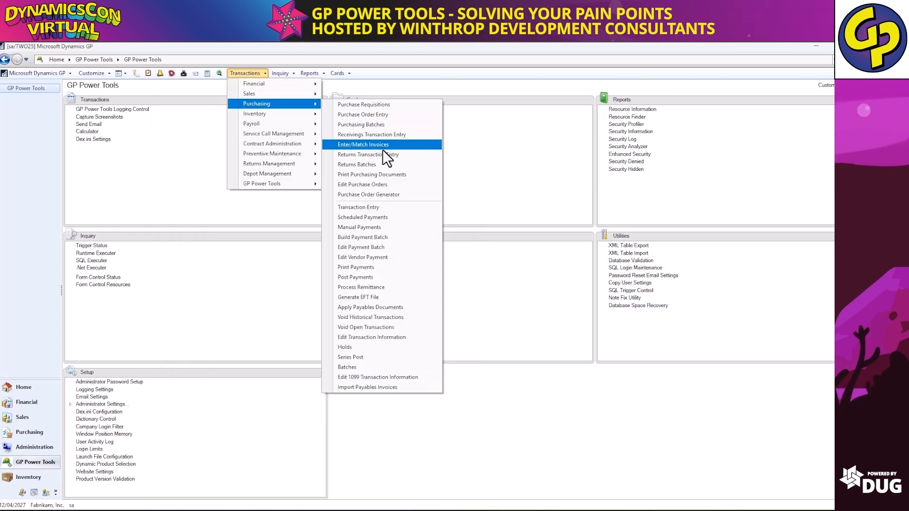
click(399, 135)
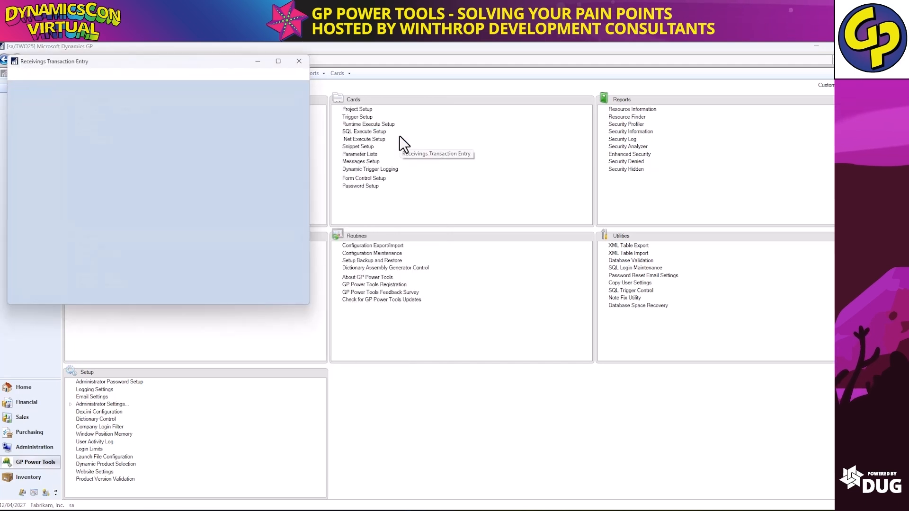
click(107, 118)
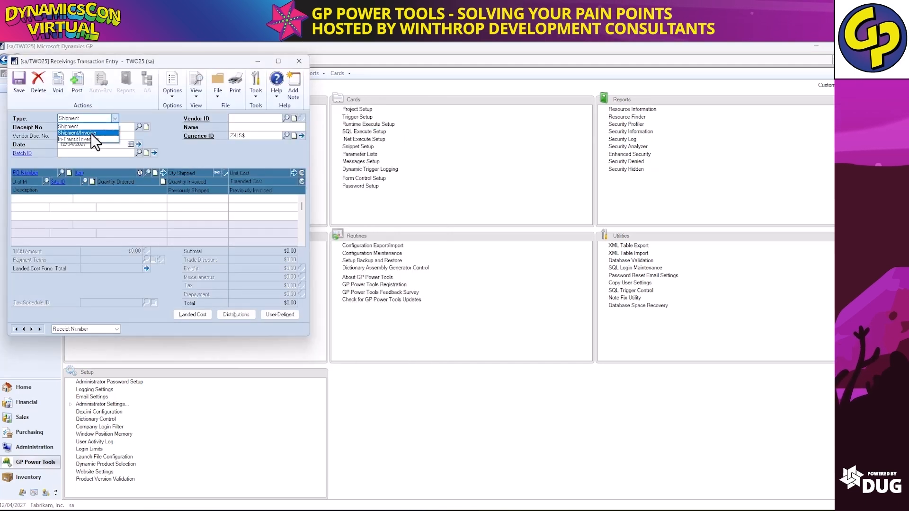
click(90, 132)
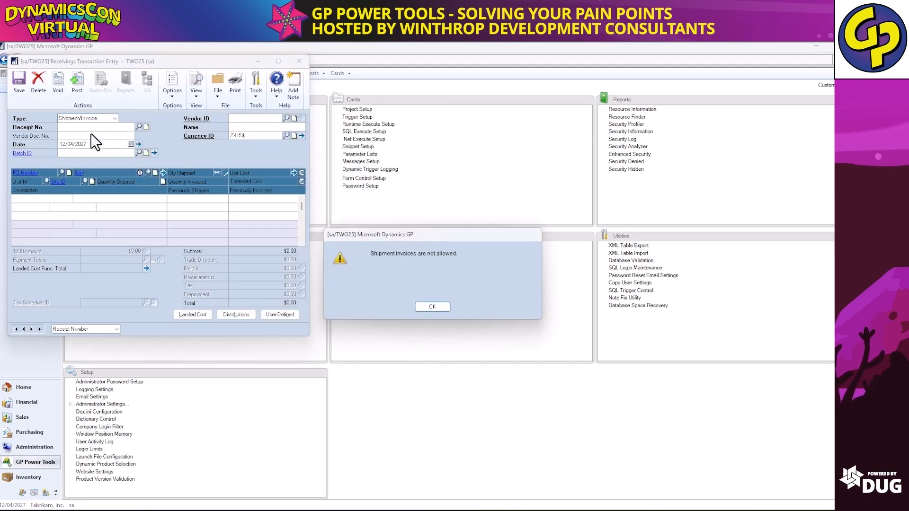
click(432, 306)
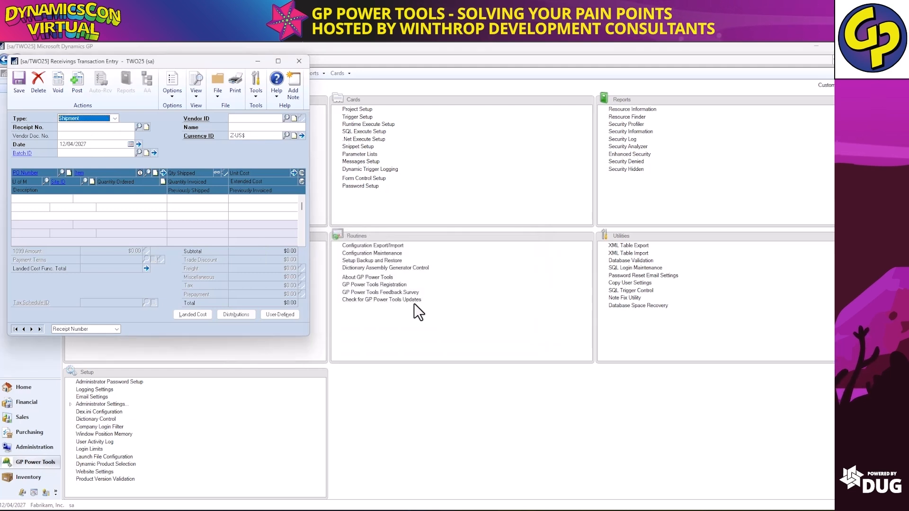
click(299, 62)
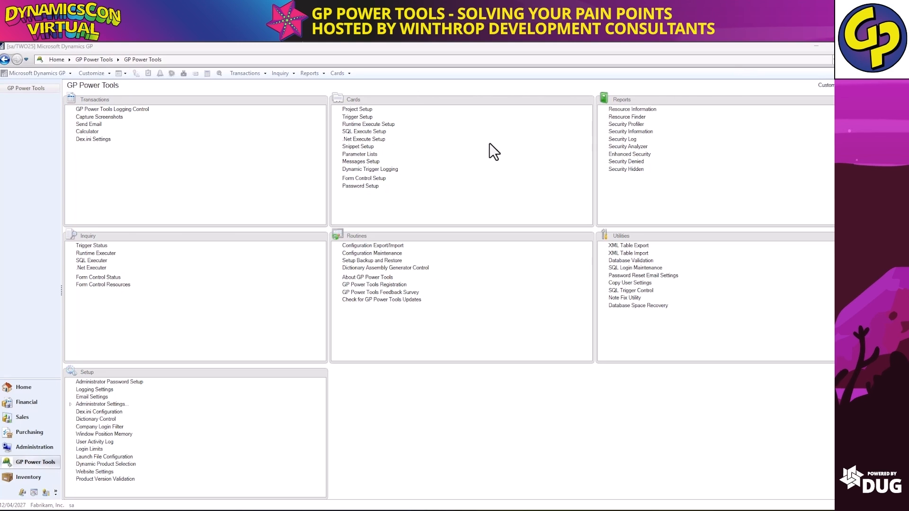
click(337, 73)
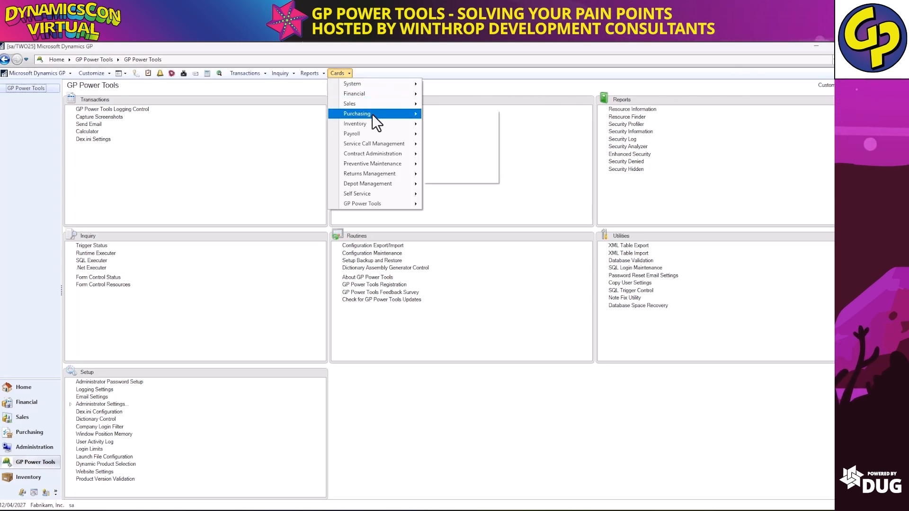
mouse_move(372, 115)
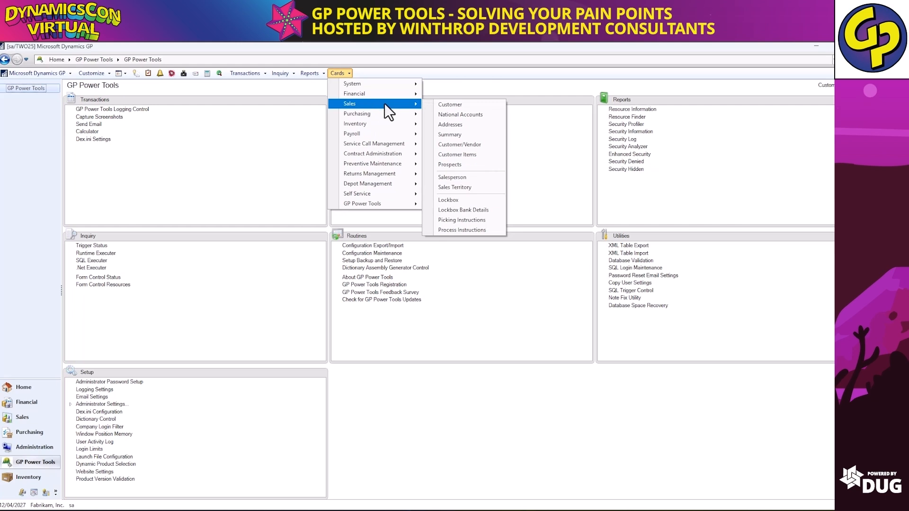
click(449, 104)
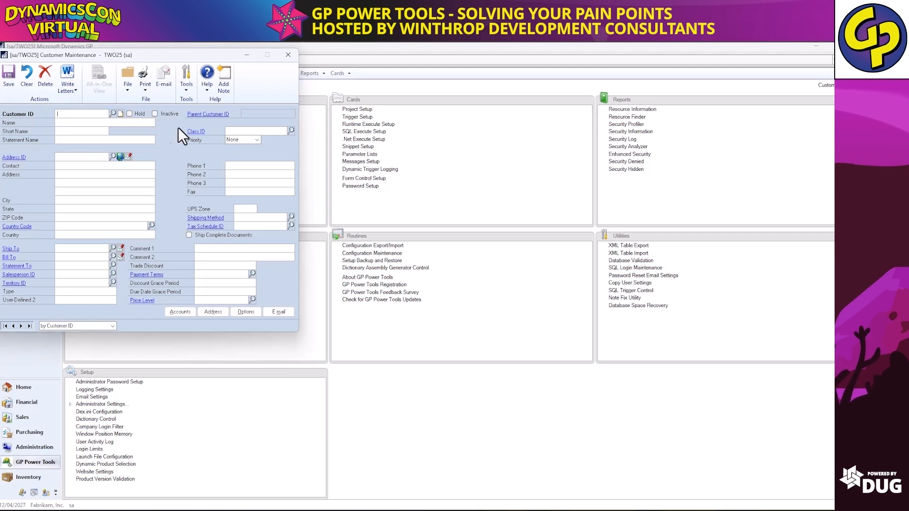
click(288, 55)
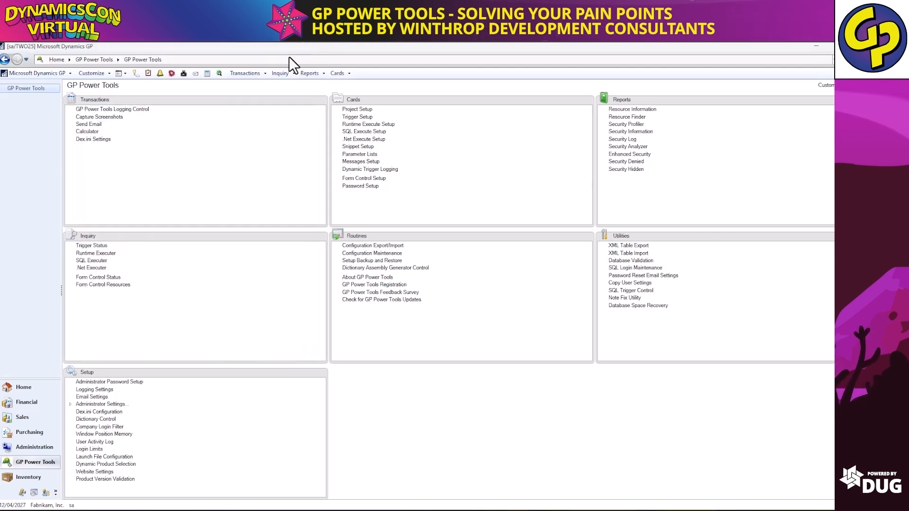
Create form control TEST CUSTOMER named 'Rename Customer & Strip Invalid Character'.
click(352, 180)
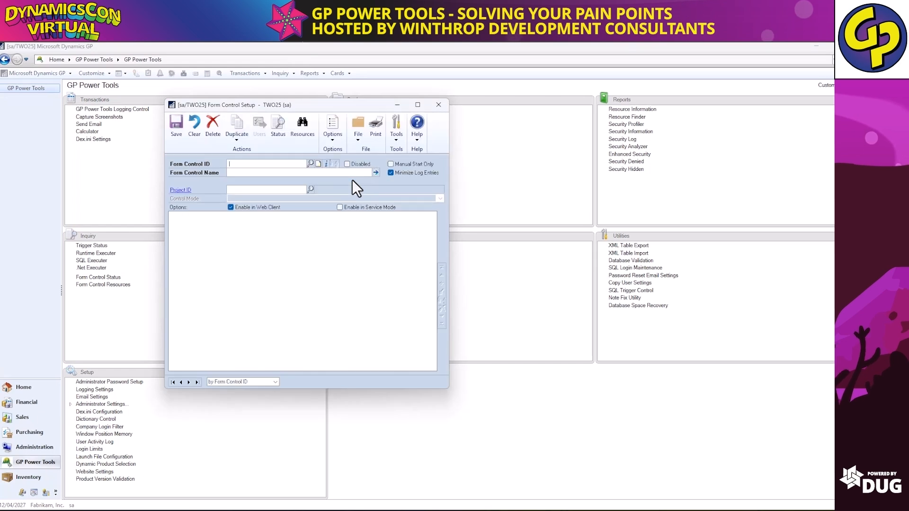
text(TEST)
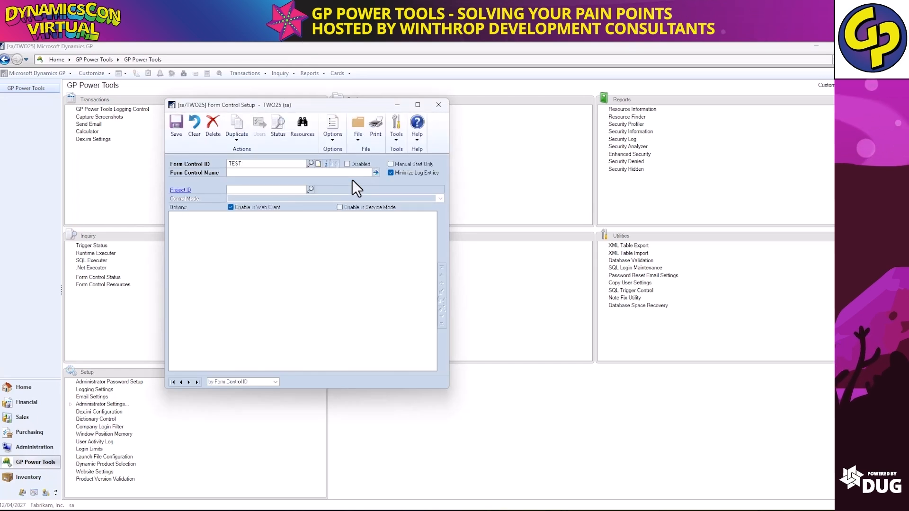
text( CUST)
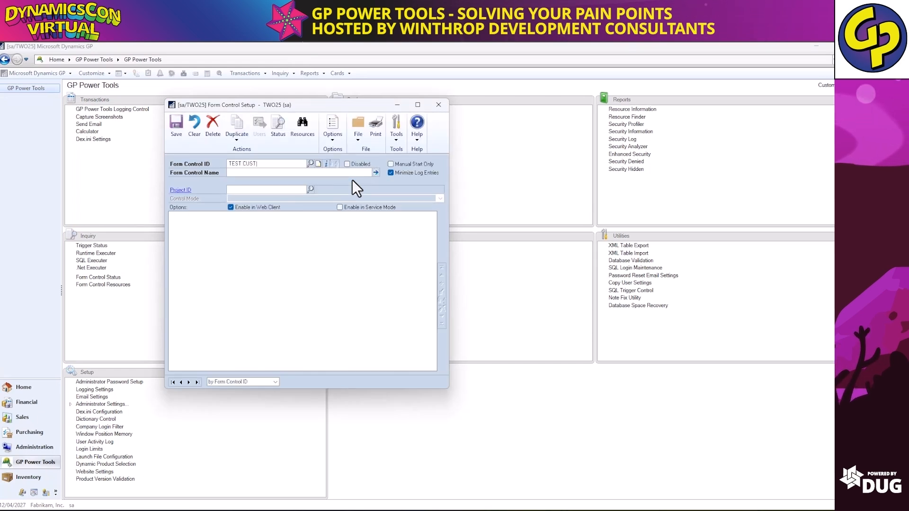
text(OMER)
key(Tab)
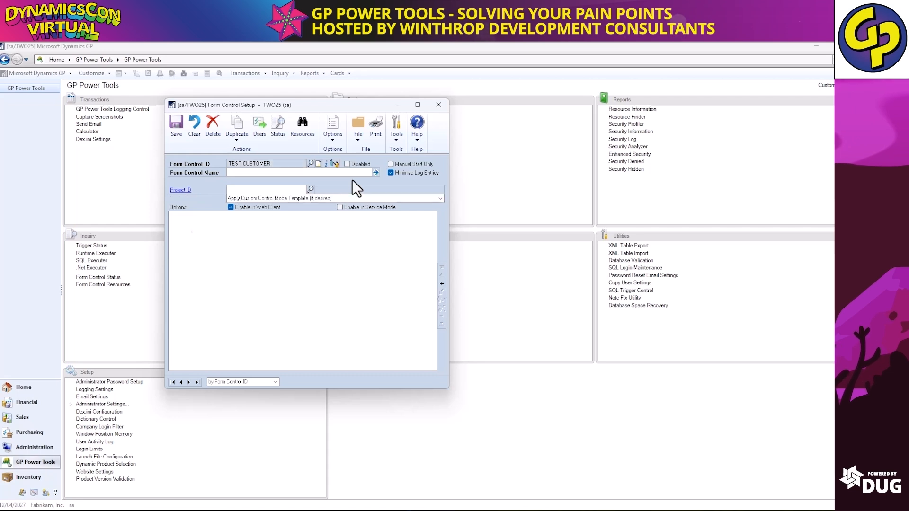
text(R)
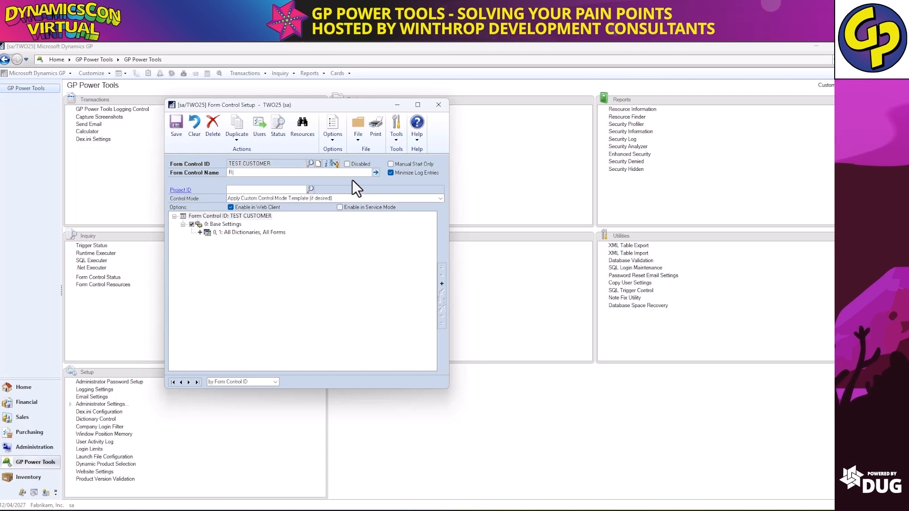
text(ename Cu)
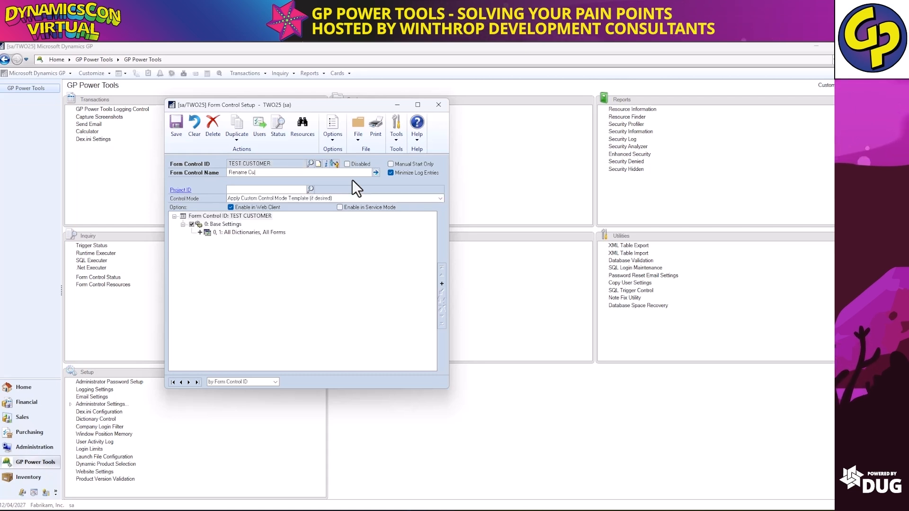
text(stomer & Stri)
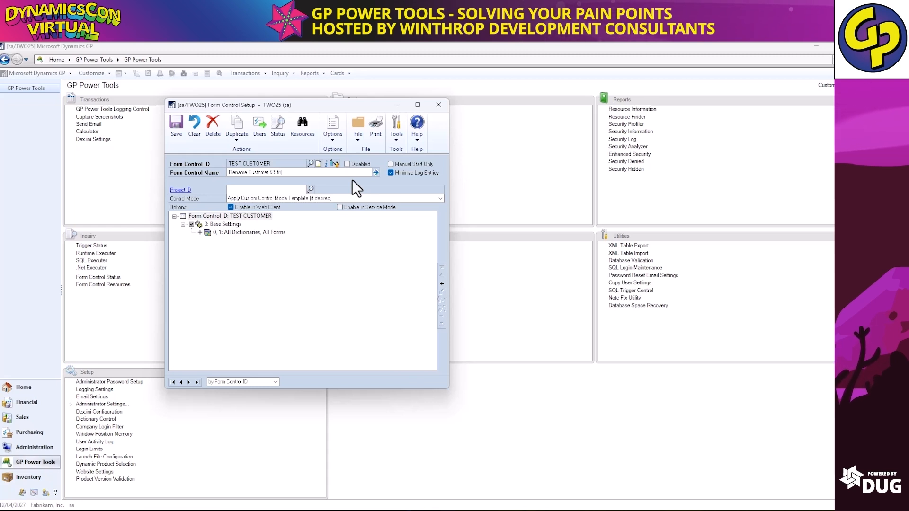
text(p Invali)
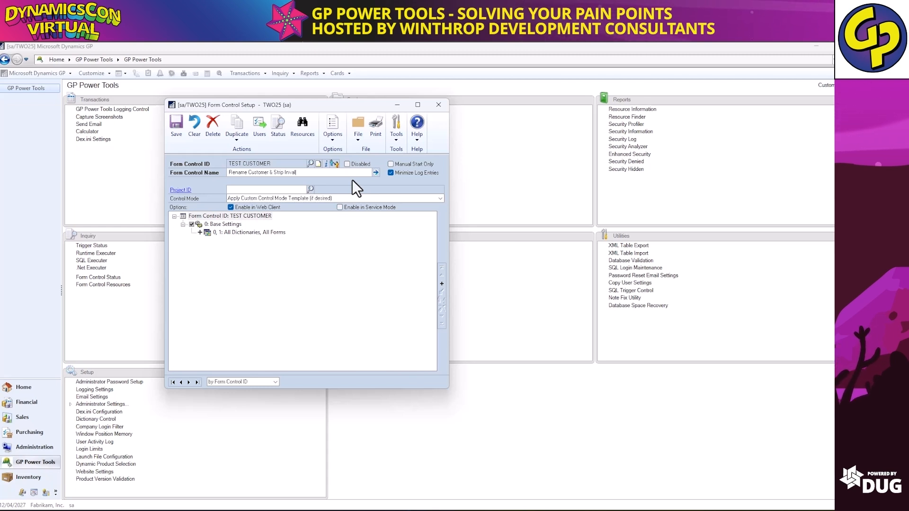
text(d Characters)
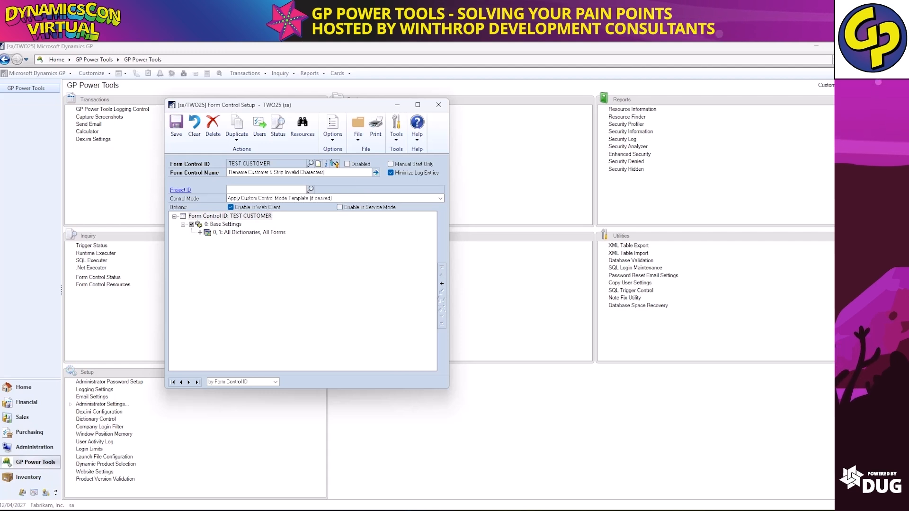
Change the All Forms resource to forms beginning with RM_, combined in OR mode.
click(274, 232)
double_click(274, 233)
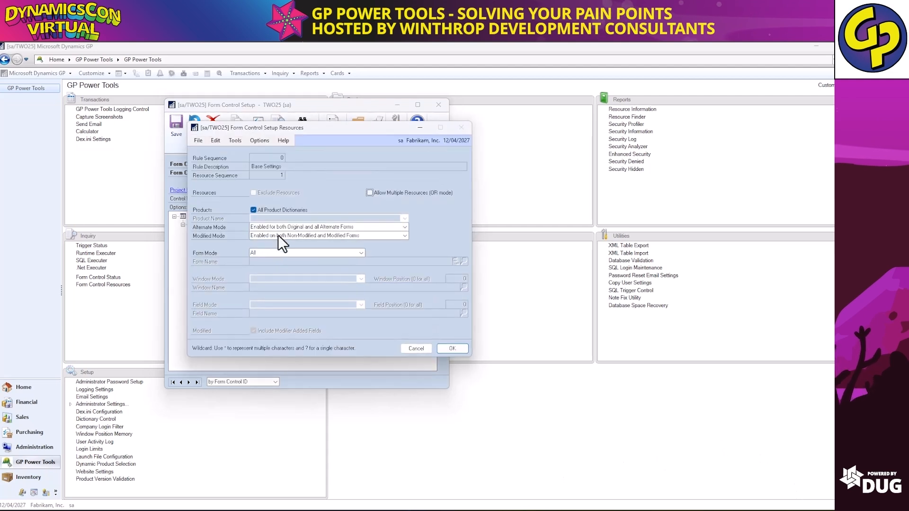
click(299, 252)
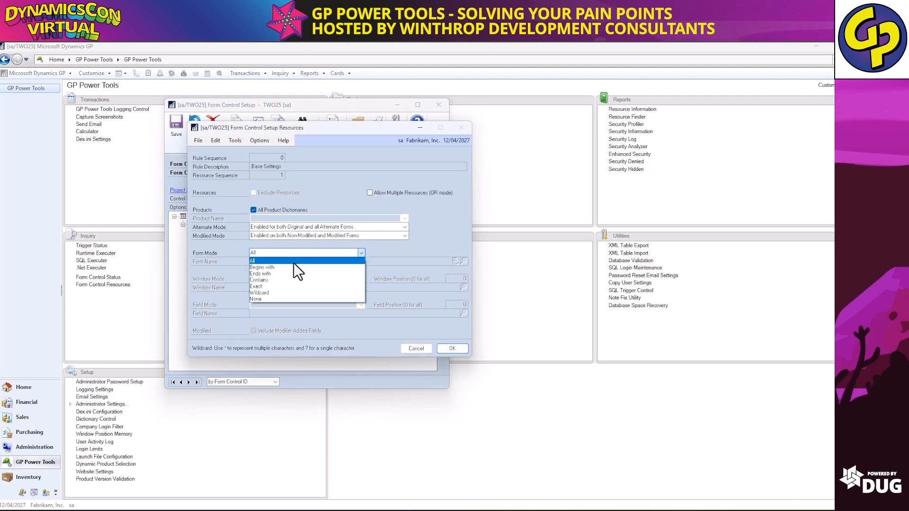
click(292, 267)
click(288, 261)
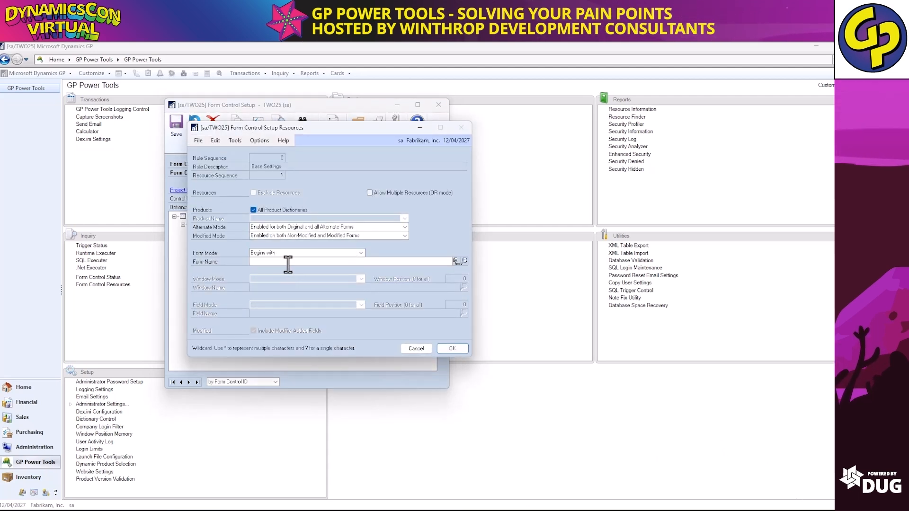
text(RM_)
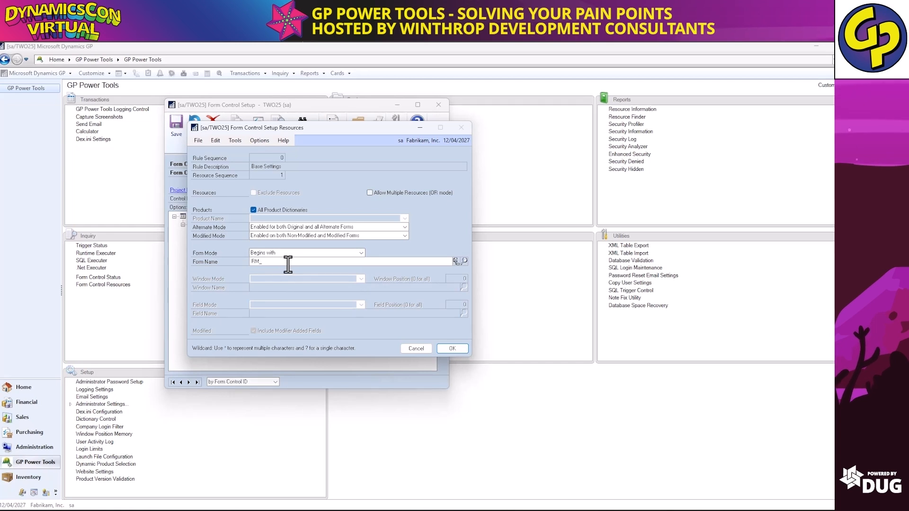
click(370, 193)
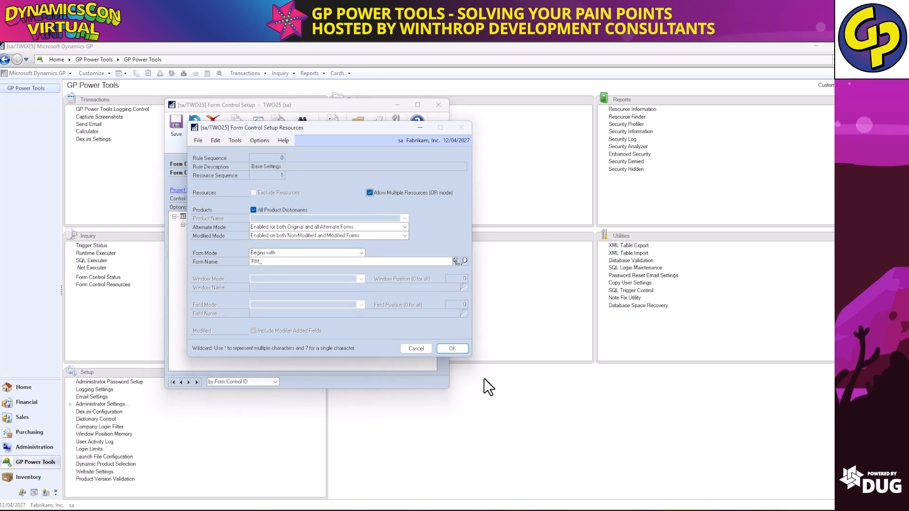
click(454, 349)
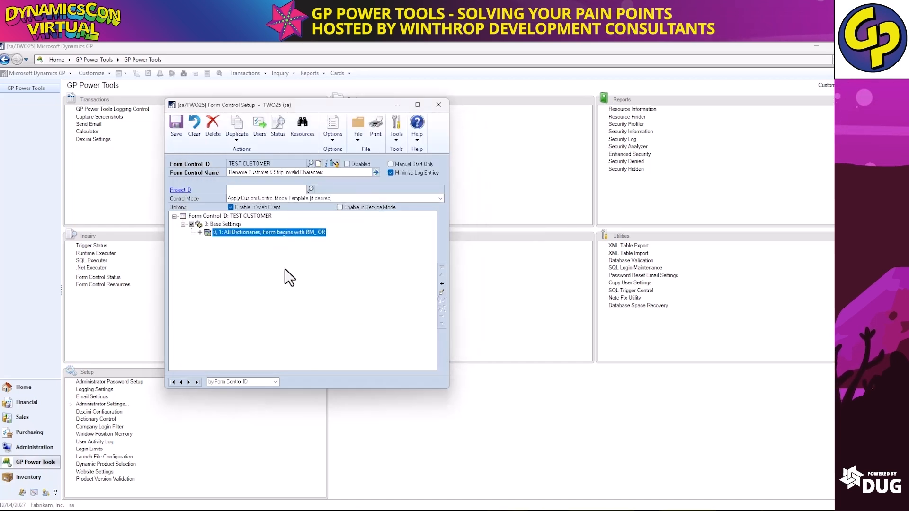
Add a second OR resource for forms beginning with SOP_.
click(441, 280)
click(473, 291)
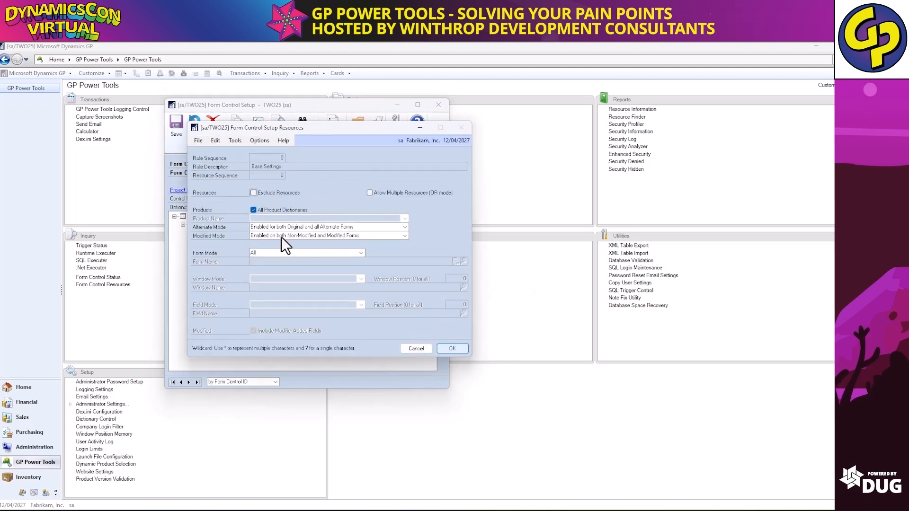
click(298, 253)
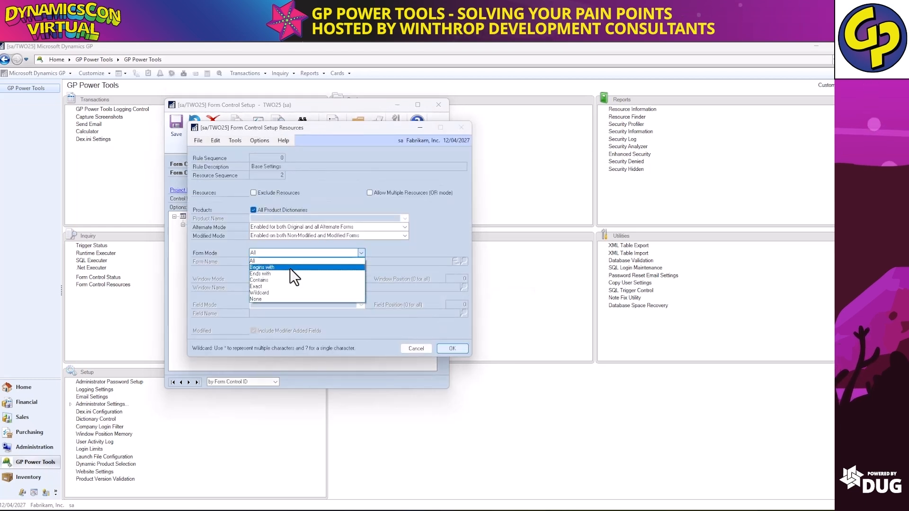
click(290, 268)
click(306, 263)
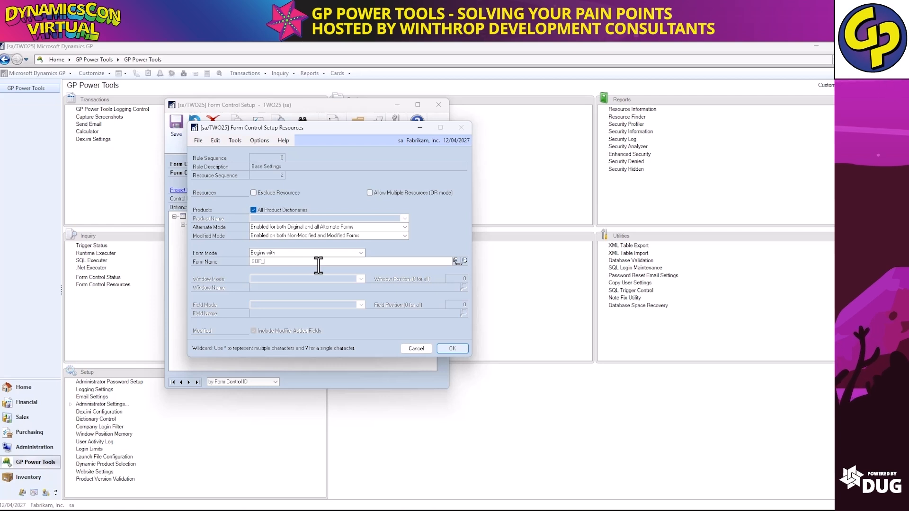
click(374, 191)
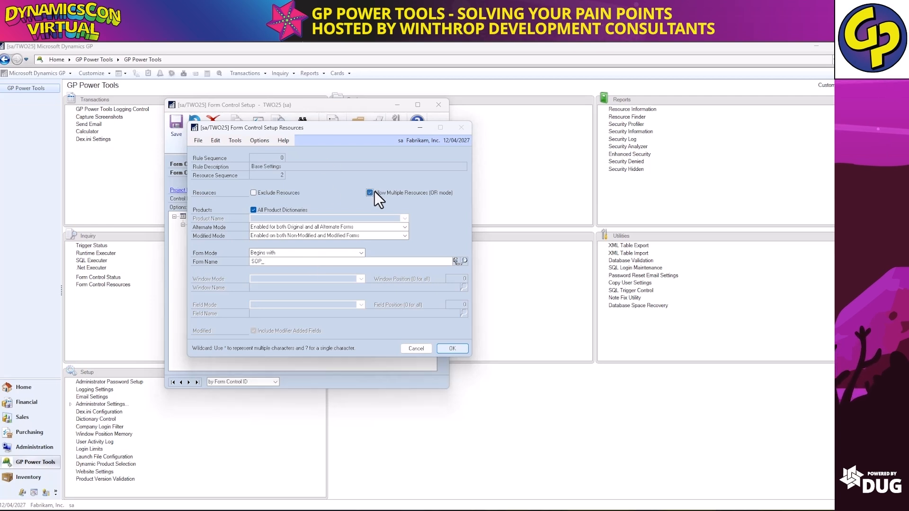
click(452, 350)
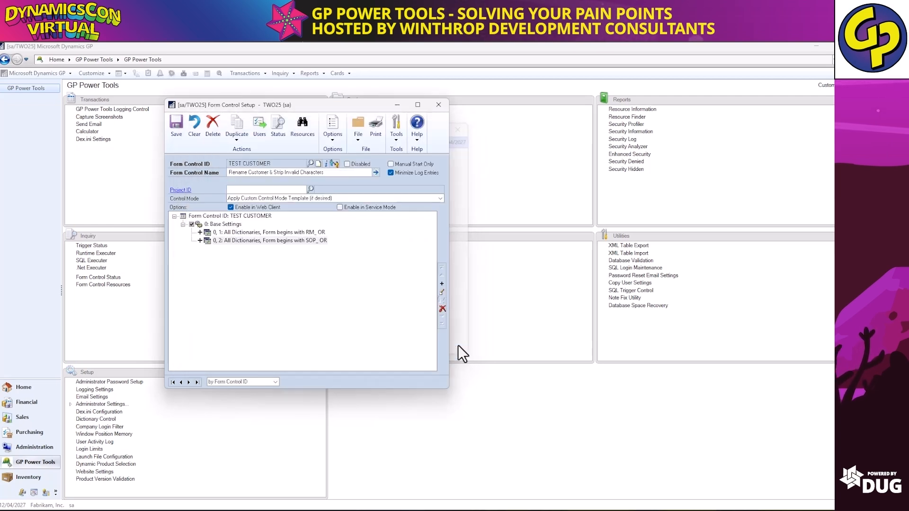
Add a third resource for forms beginning with IVC_.
click(441, 283)
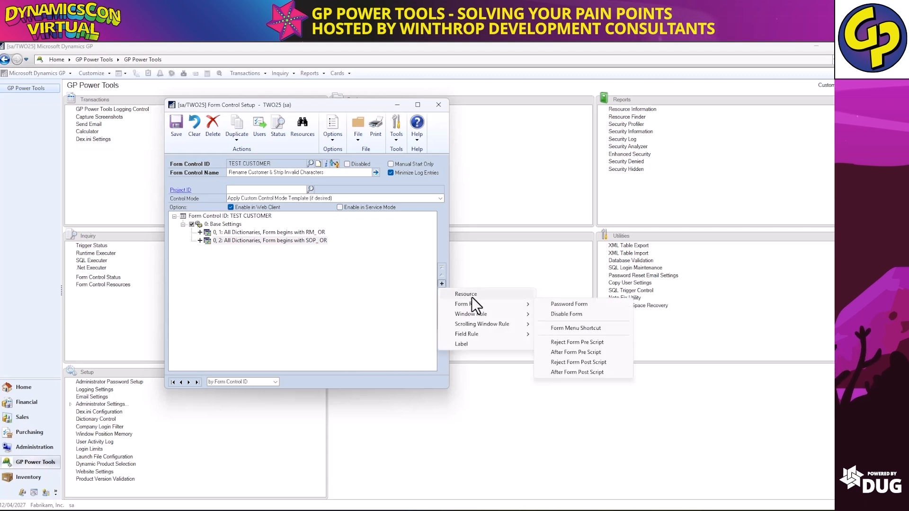
click(471, 295)
click(306, 253)
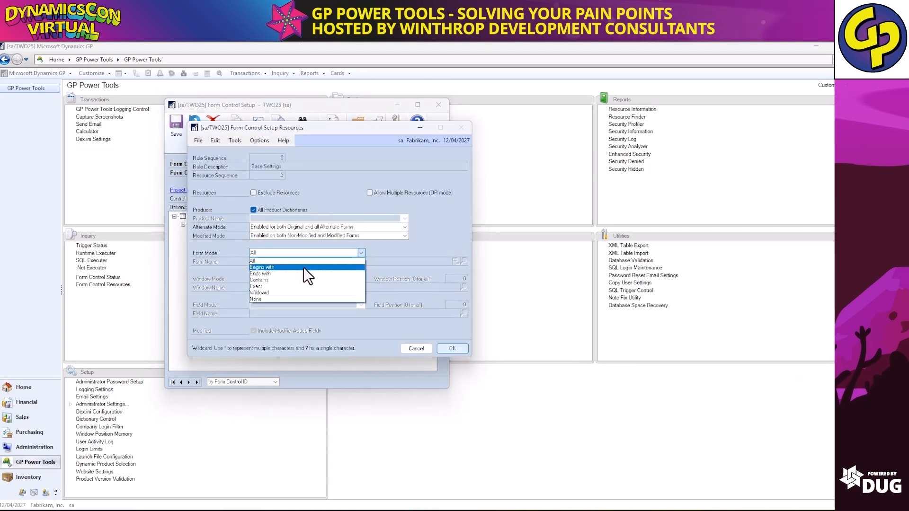
click(303, 266)
click(305, 262)
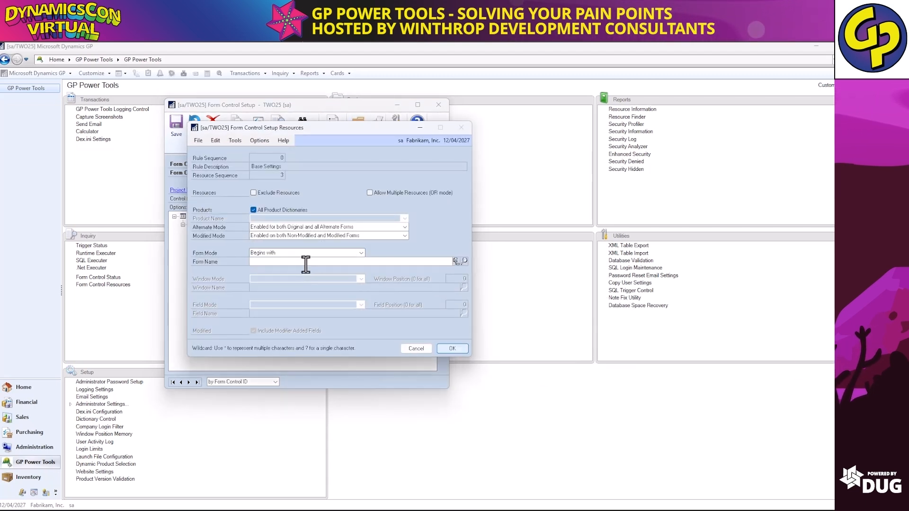
text(IVC_)
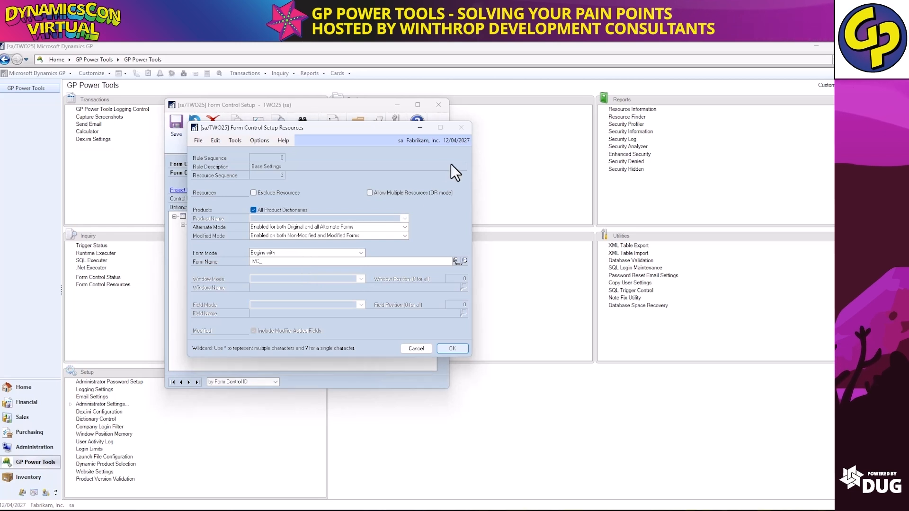
click(452, 348)
Add a fourth OR resource for forms beginning with SVC_.
click(441, 283)
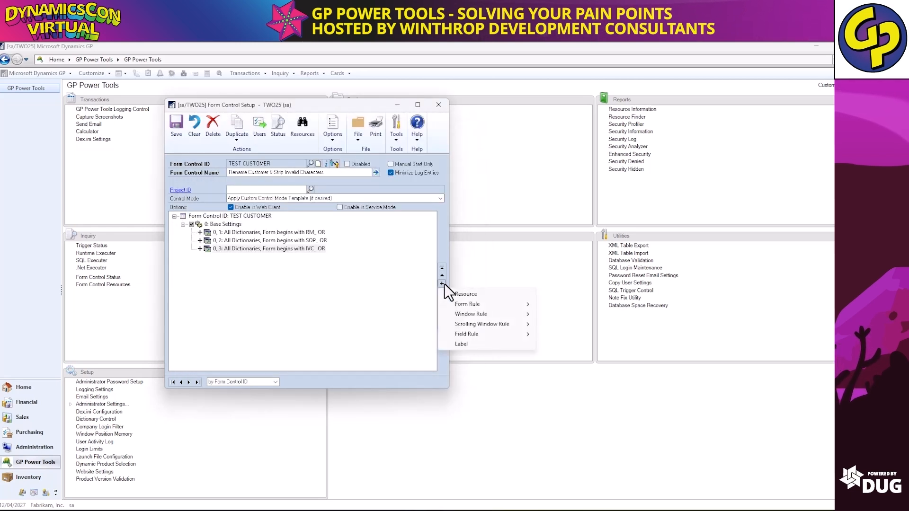
click(458, 295)
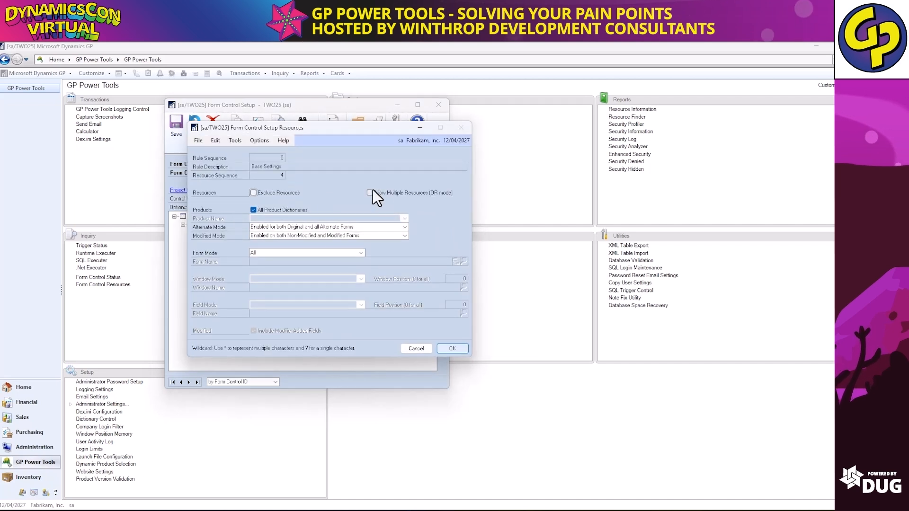
click(272, 252)
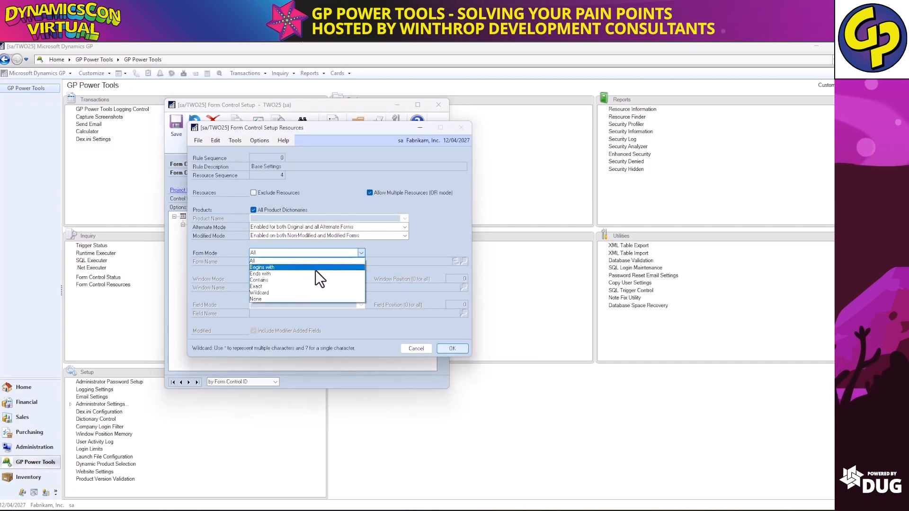
click(316, 269)
click(293, 262)
text(S)
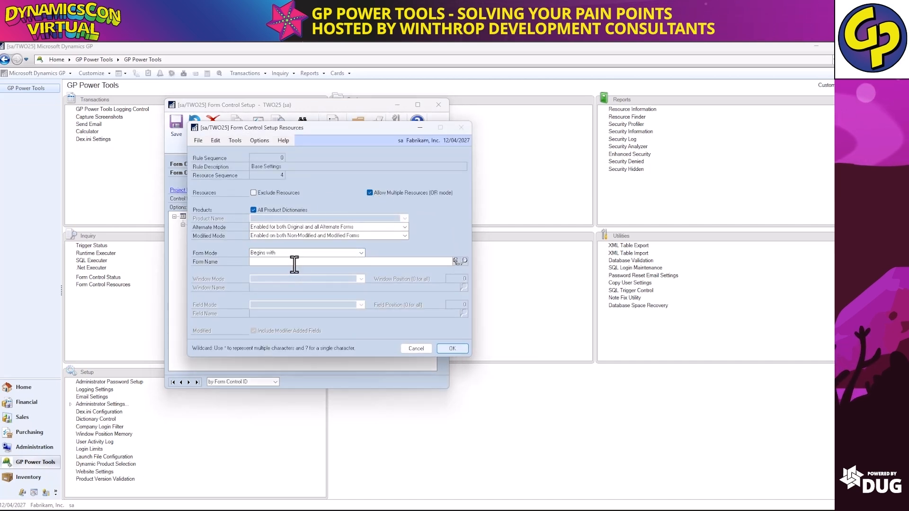
text(VC_)
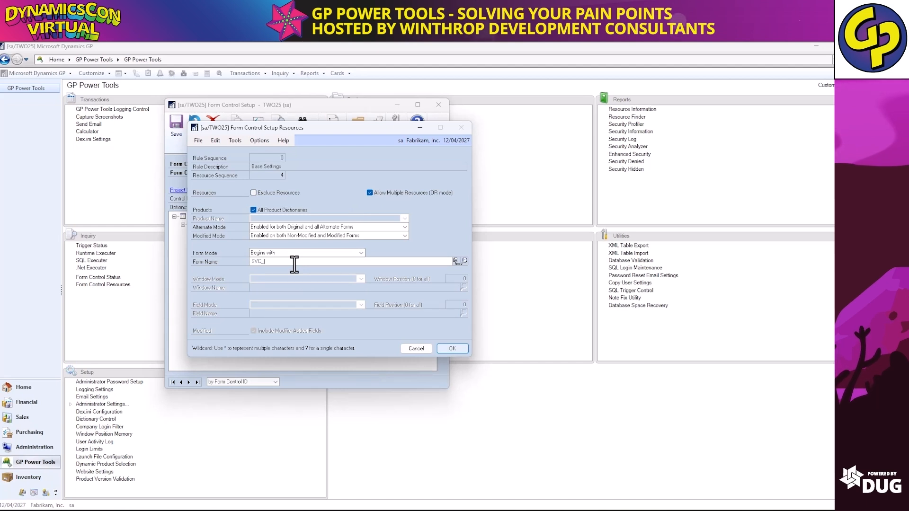
click(463, 350)
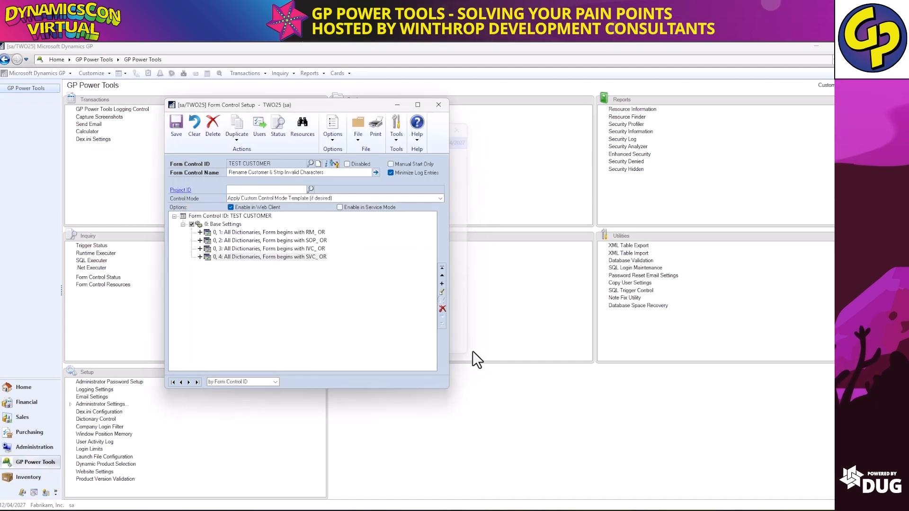
Add a Change Window Title rule with expression Customer|Client covering all forms and windows.
click(441, 284)
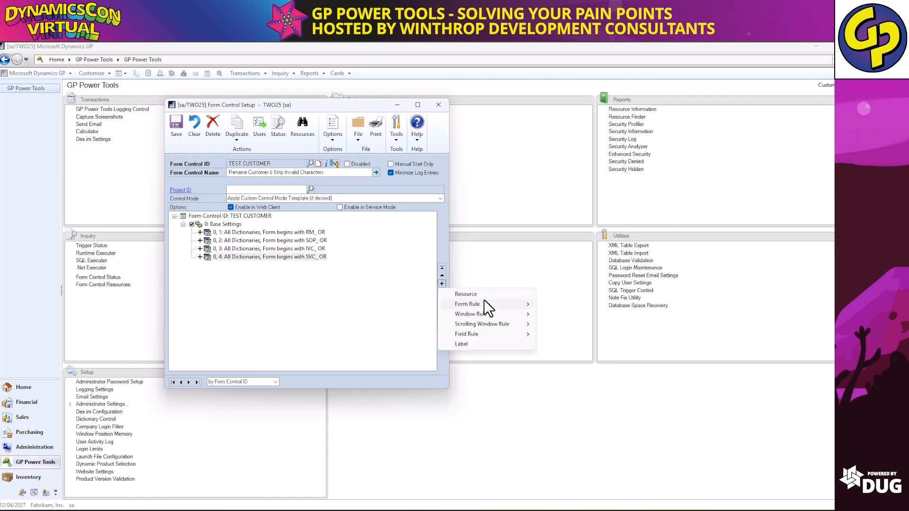
mouse_move(493, 314)
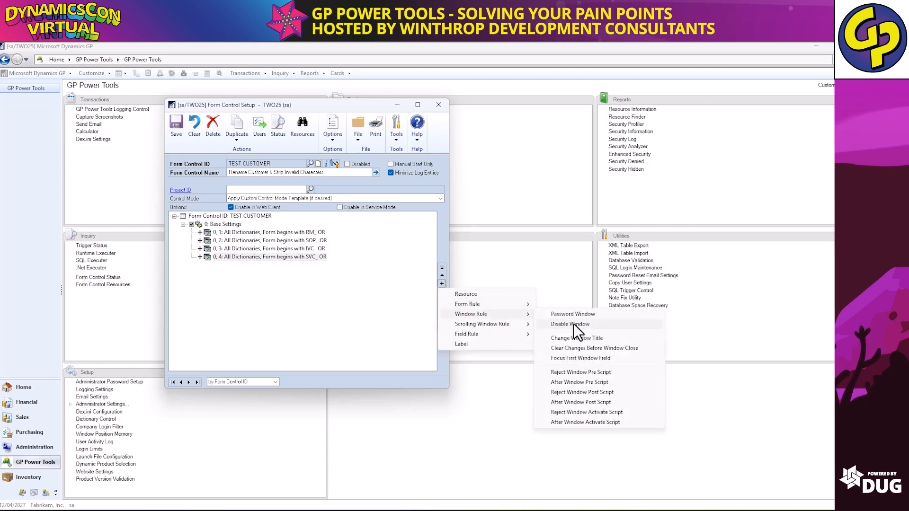
click(586, 339)
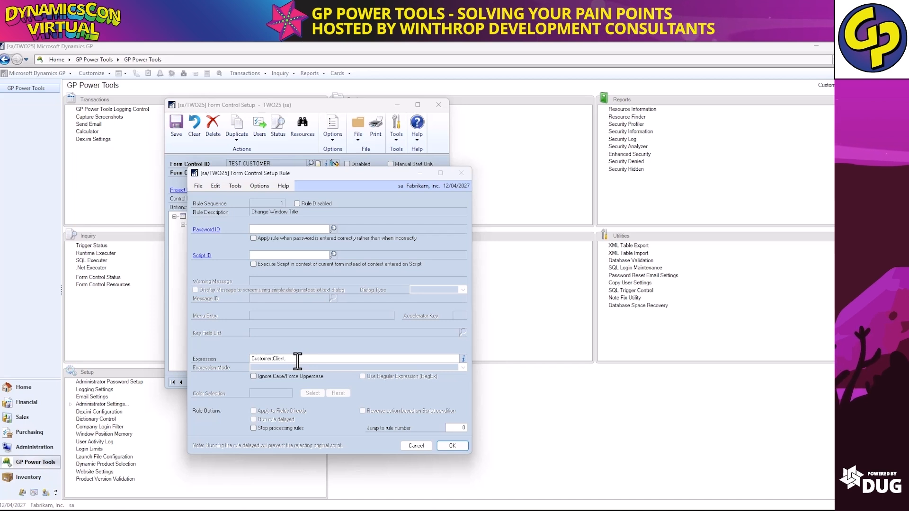
click(452, 446)
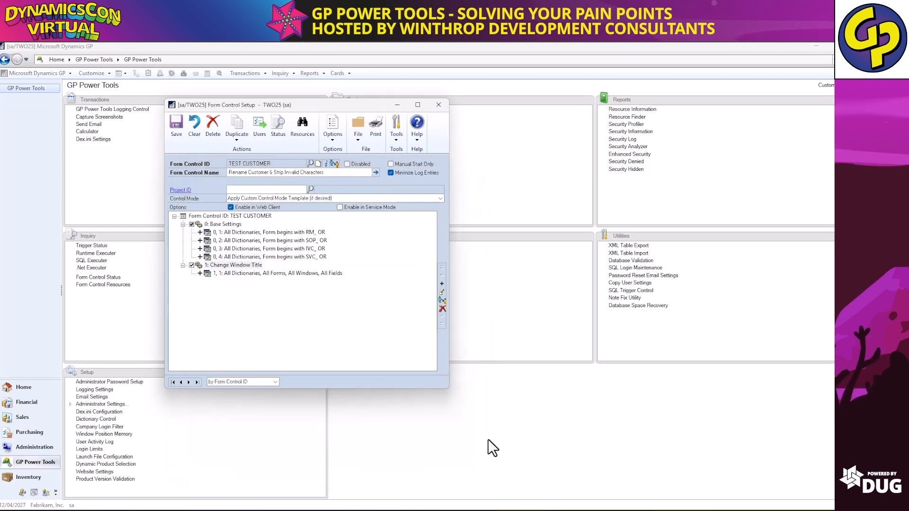
Add rule 2, Change Field Caption, with expression Customer|Client across all fields.
click(443, 285)
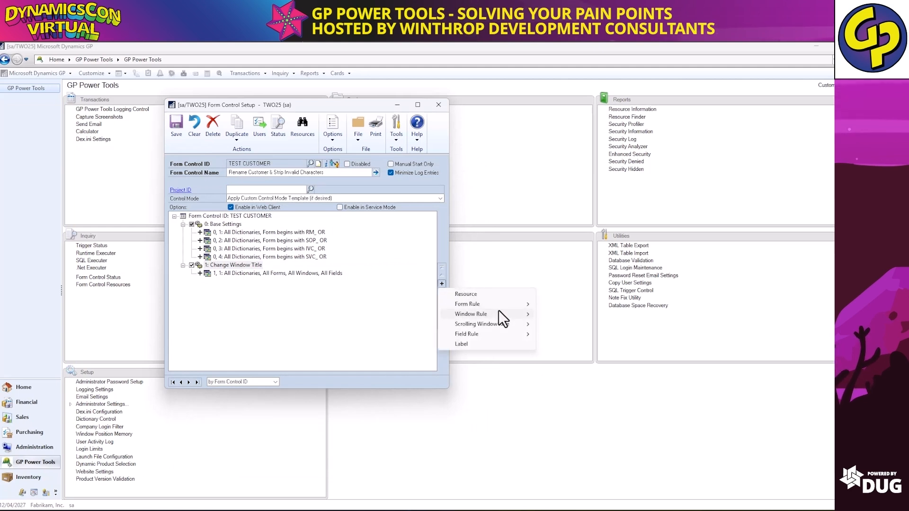
mouse_move(499, 331)
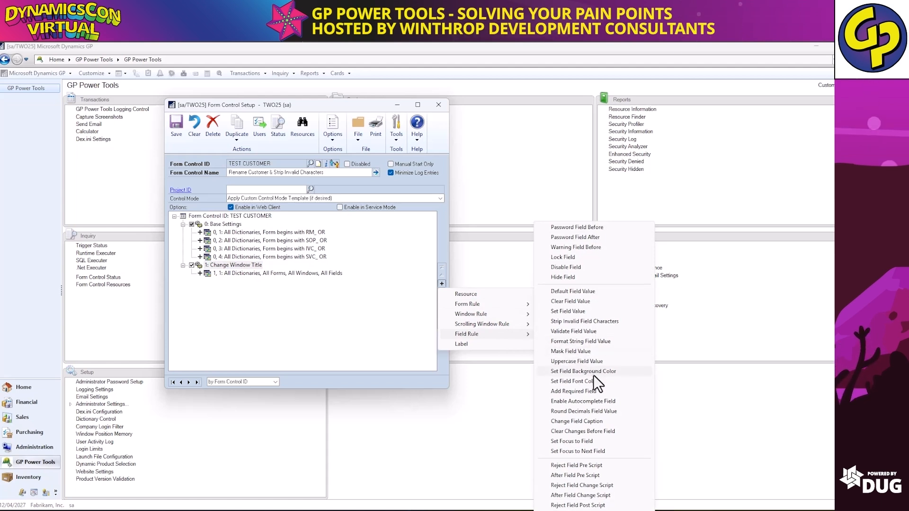
click(595, 420)
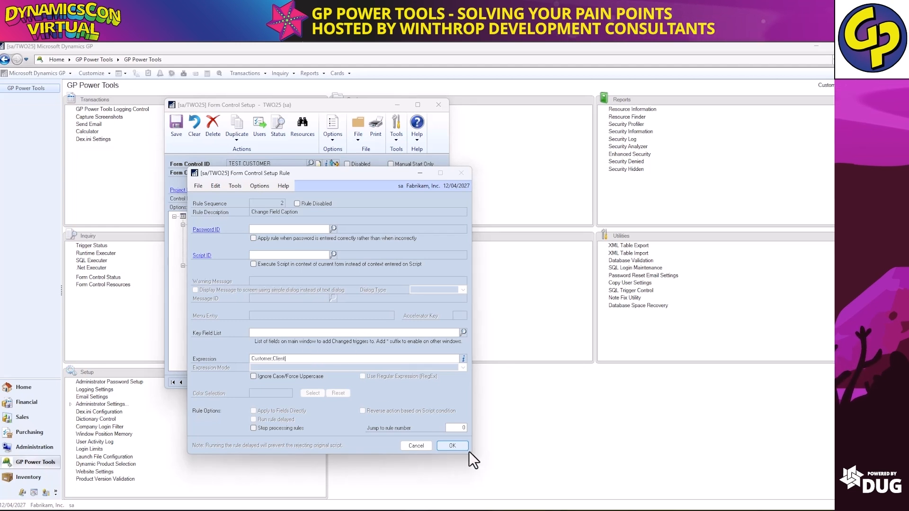
click(452, 445)
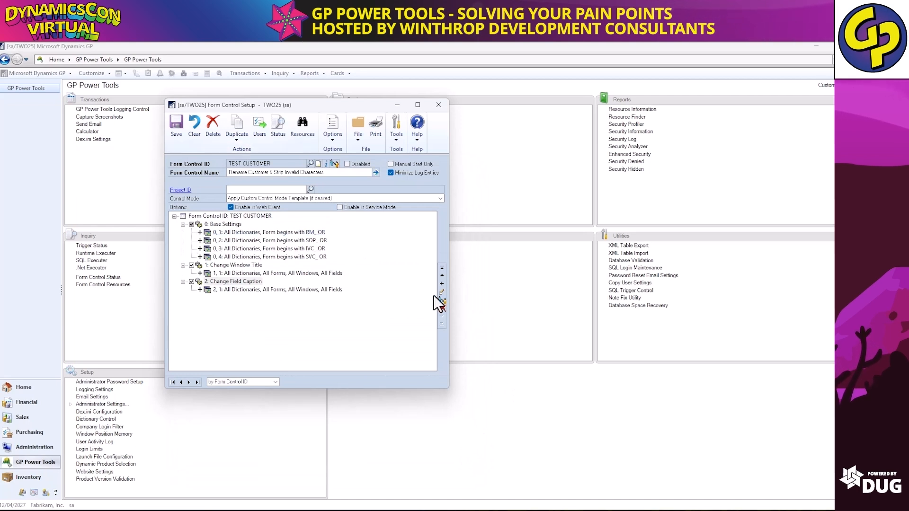
Add rule 3, Strip Invalid Field Characters, allowing only 0-9A-Z and forcing uppercase.
click(443, 286)
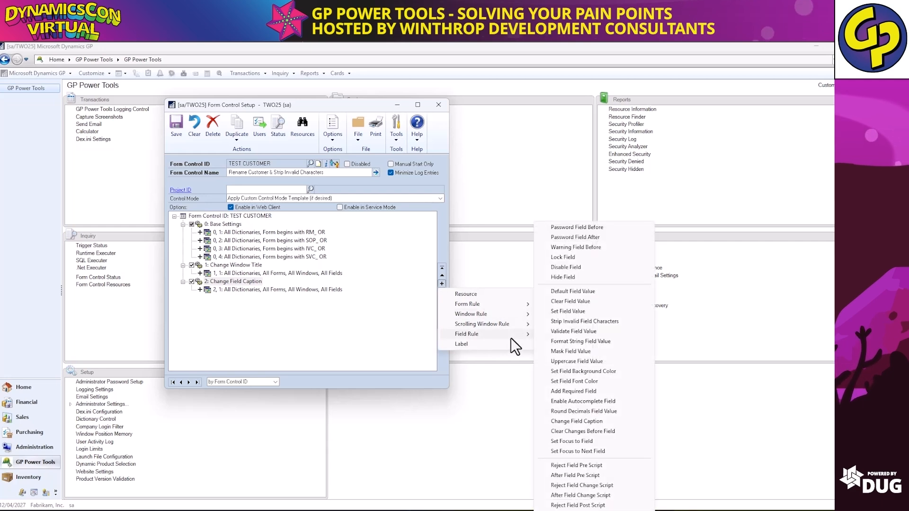
click(602, 322)
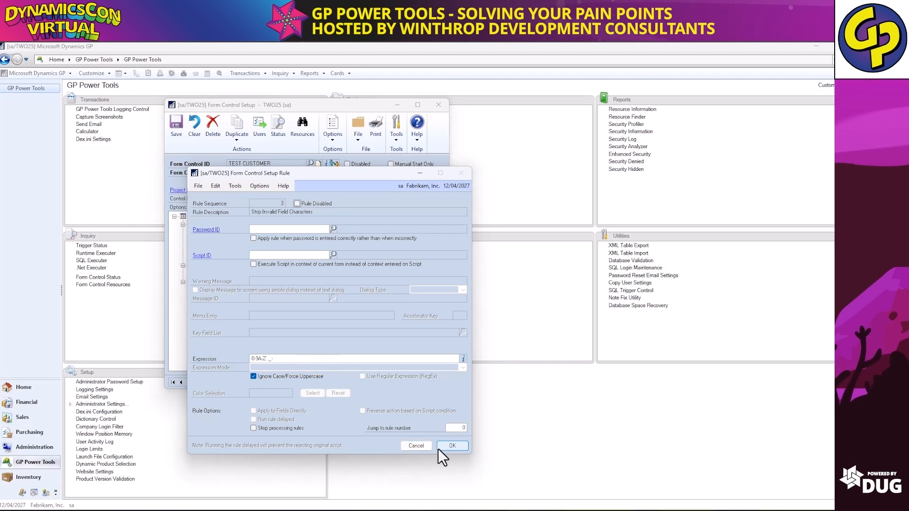
click(452, 446)
double_click(334, 308)
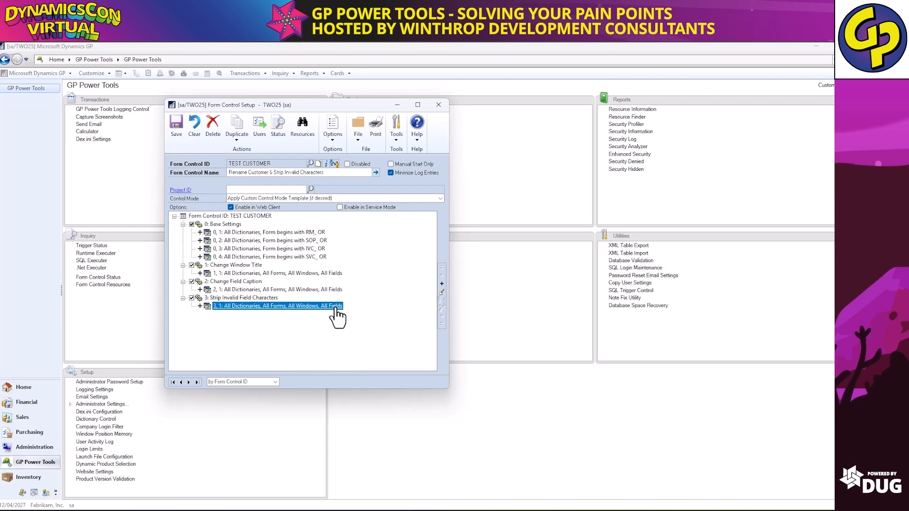
Limit rule 3 to fields that begin with 'Customer Number', then save TEST CUSTOMER.
click(297, 306)
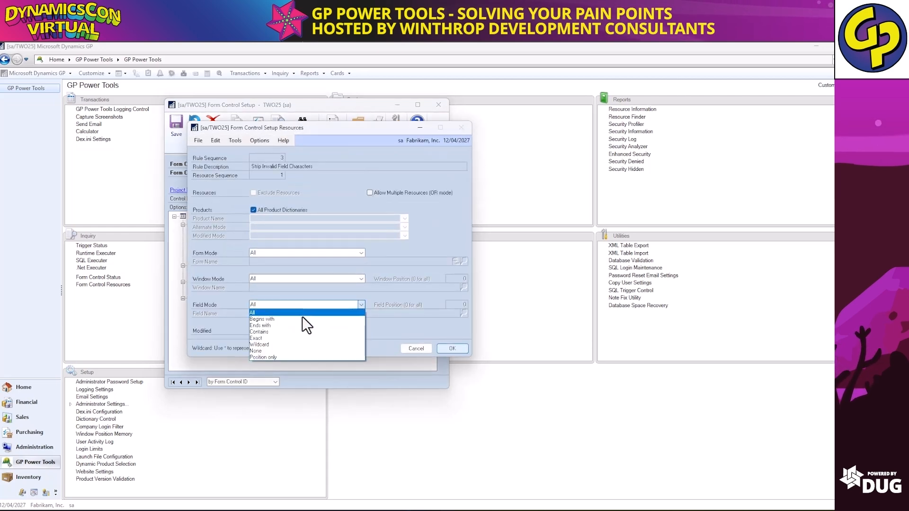
click(299, 322)
click(388, 315)
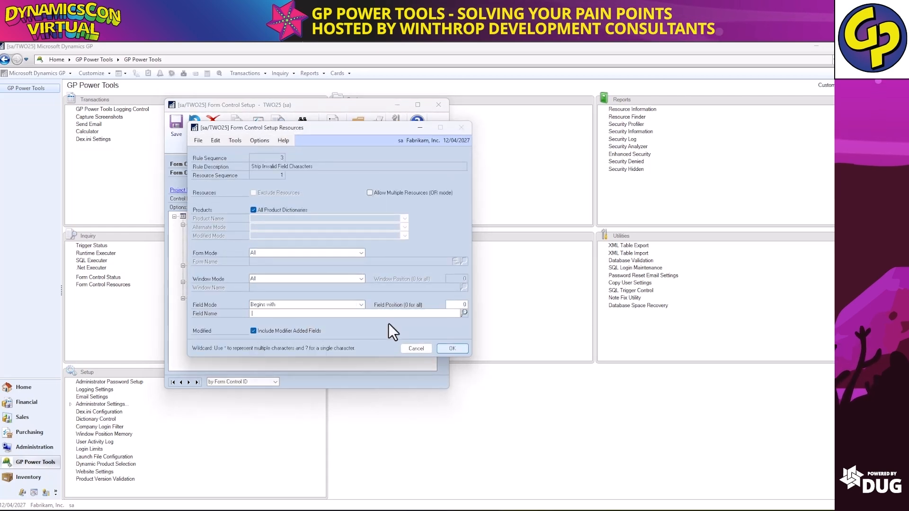
text(Customer)
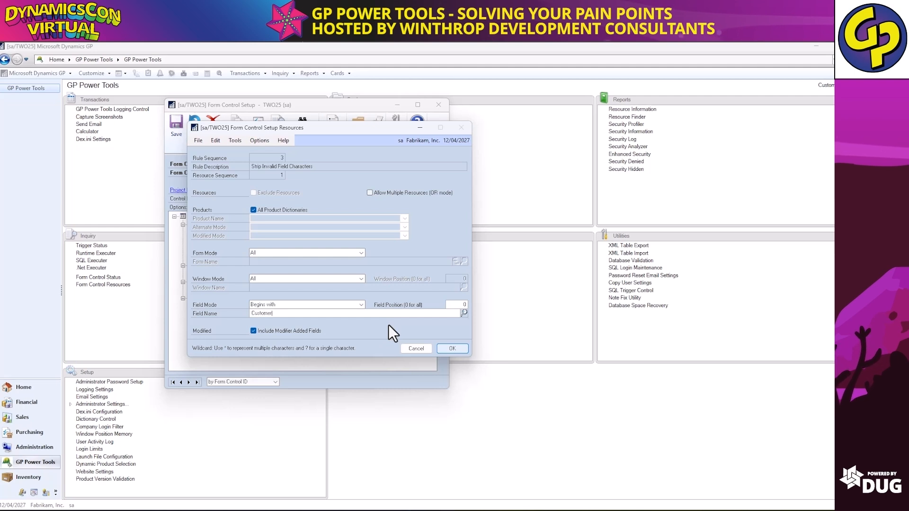
text( Nu)
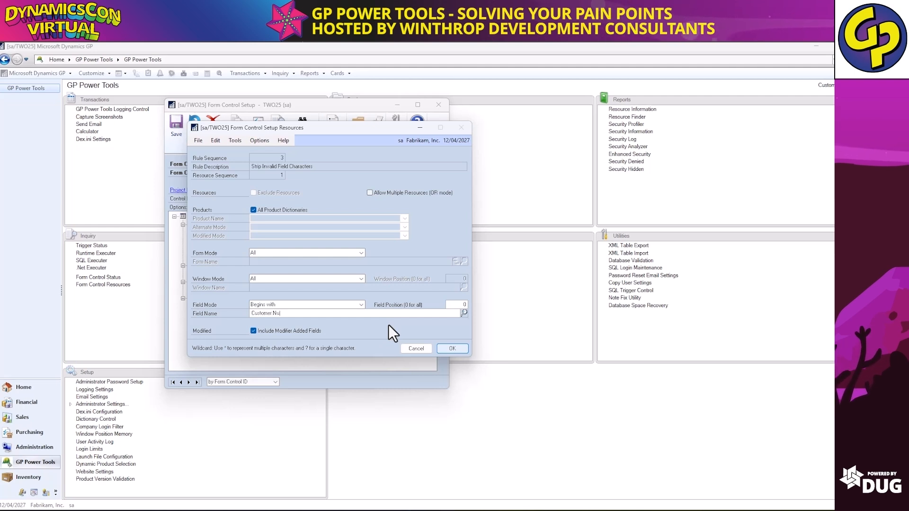
text(mber)
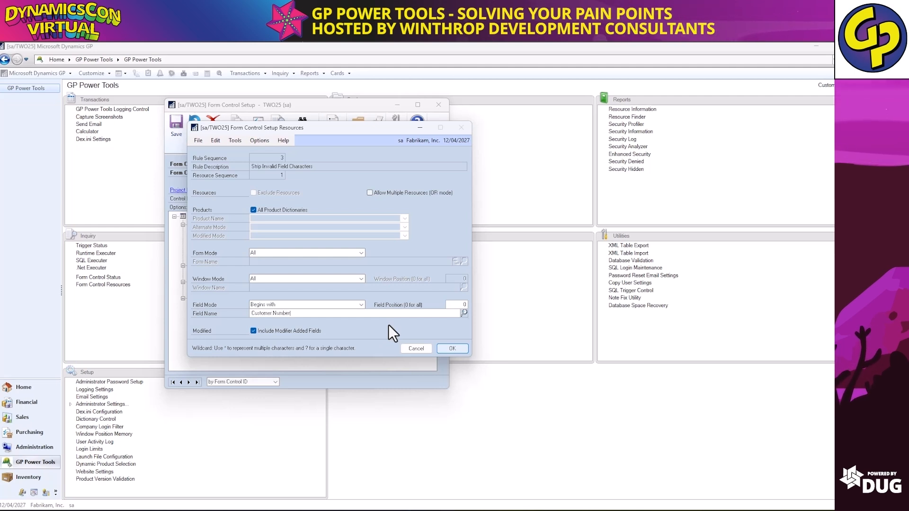
click(450, 351)
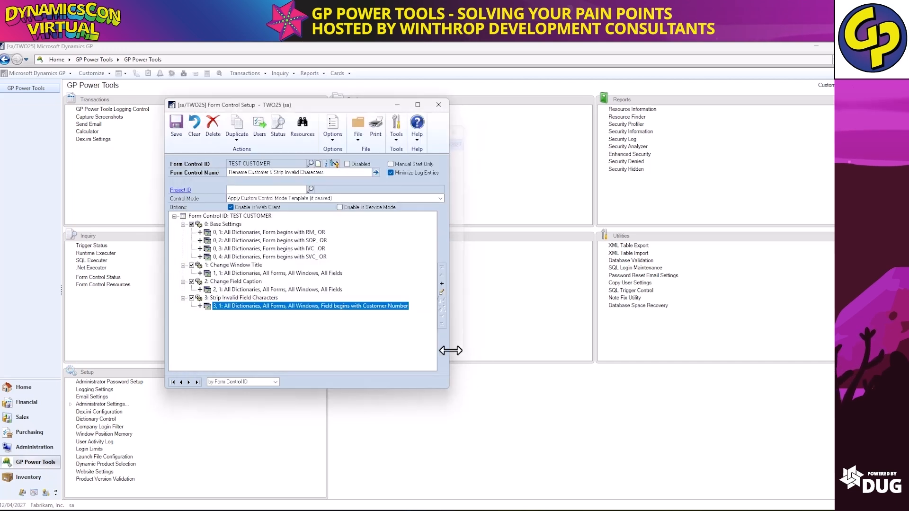
click(180, 127)
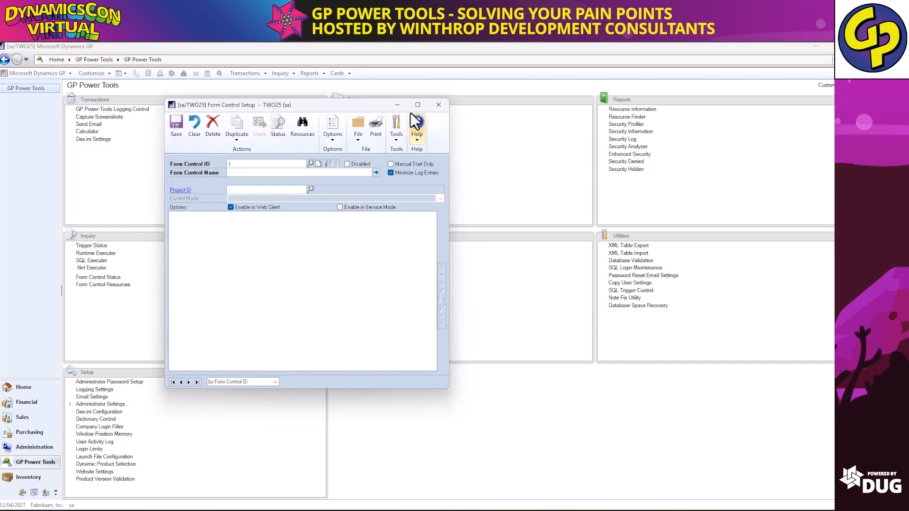
Open Cards > Sales > Customer, which now appears as Client Maintenance.
click(336, 73)
mouse_move(355, 106)
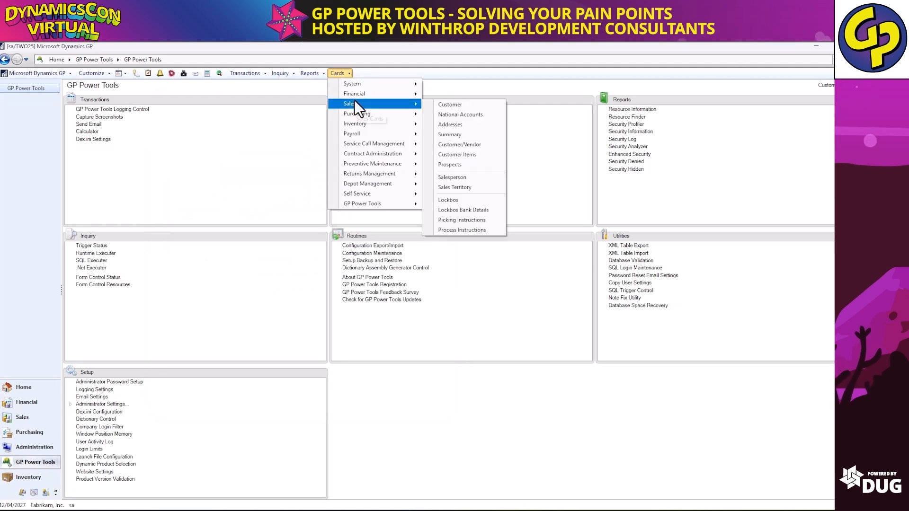
click(453, 107)
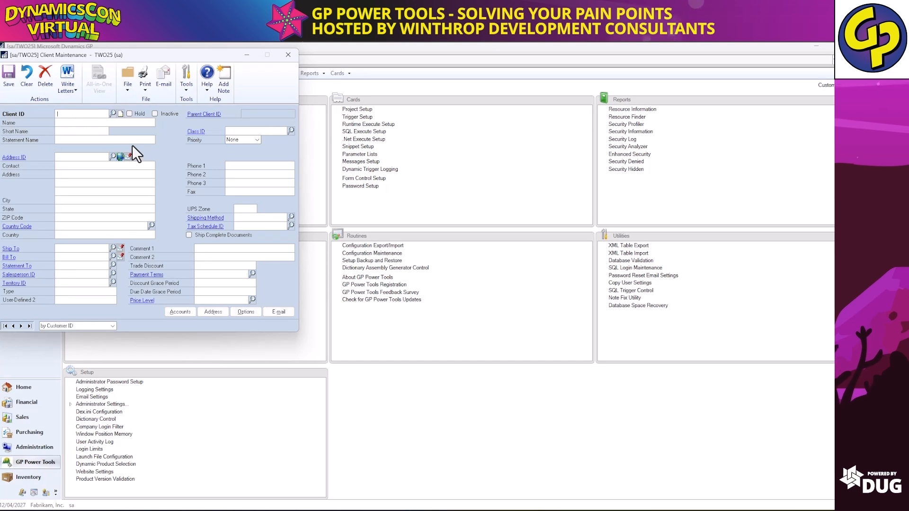
Enter a Client ID containing symbols like !@# and ^ to see them stripped.
text(!@#AA)
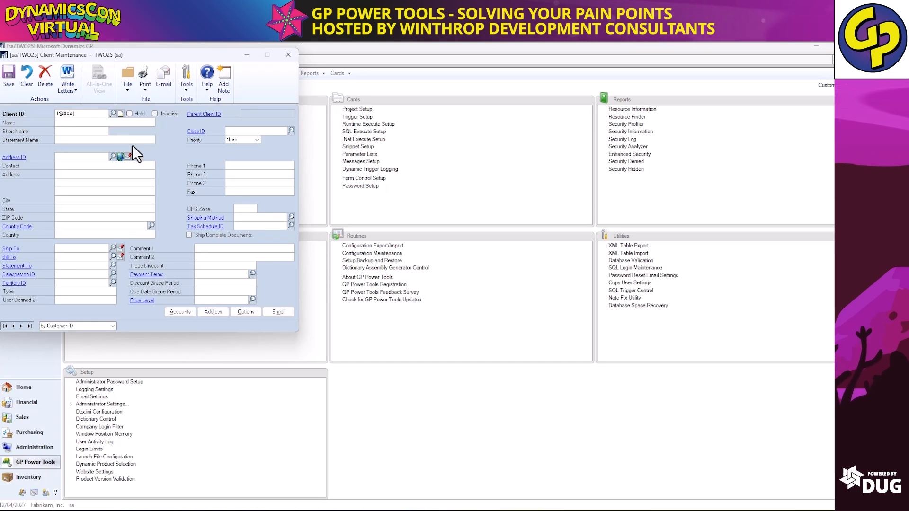
text(RONFIT)
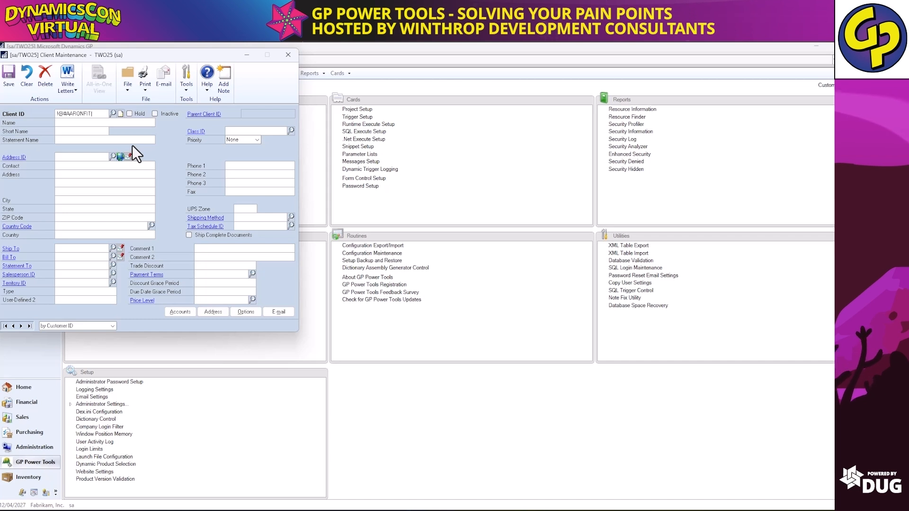
text(001)
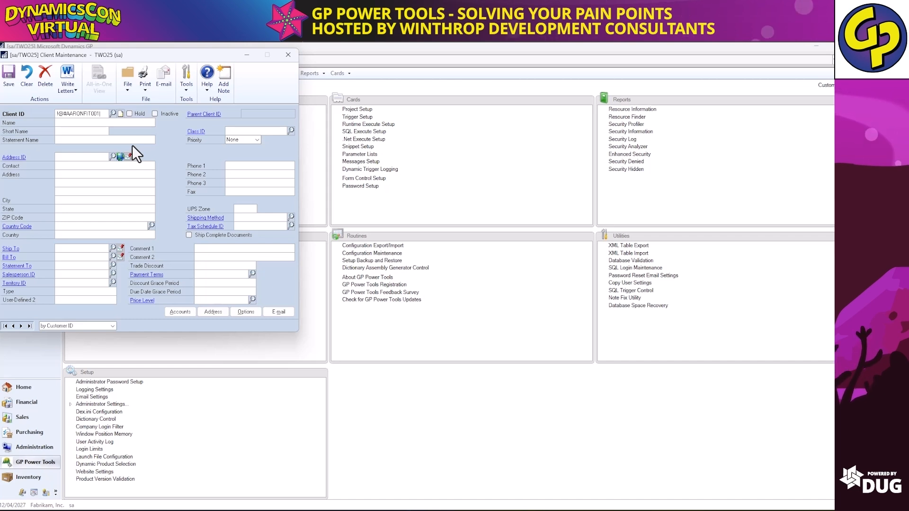
text(^)
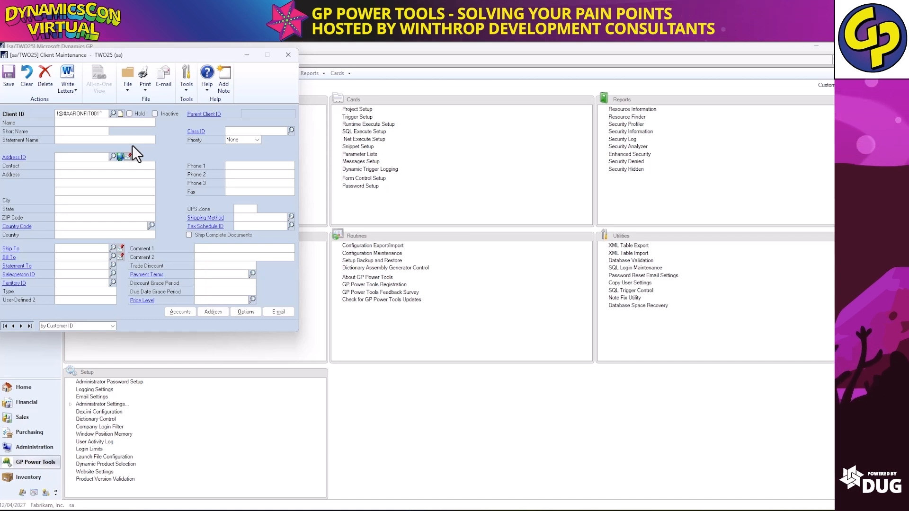
key(Tab)
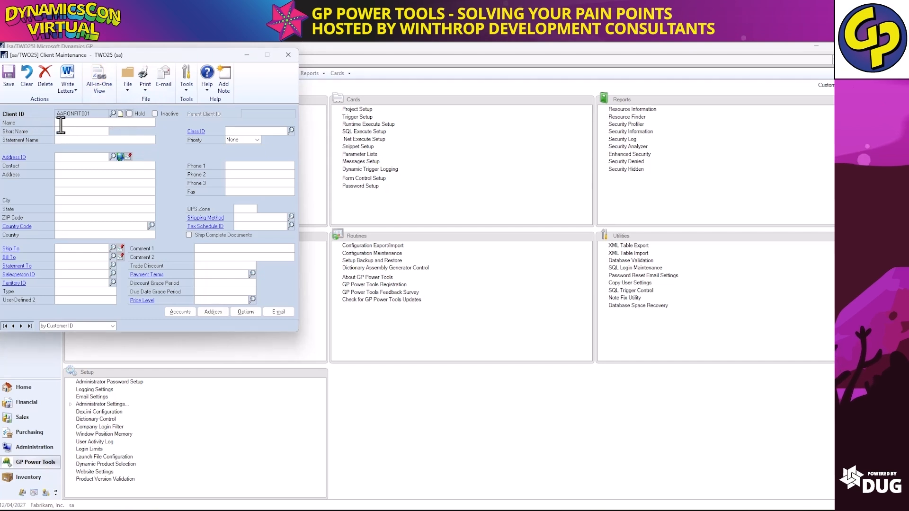
Clear the form, retry the Client ID to load the matching client, then close Client Maintenance.
click(26, 79)
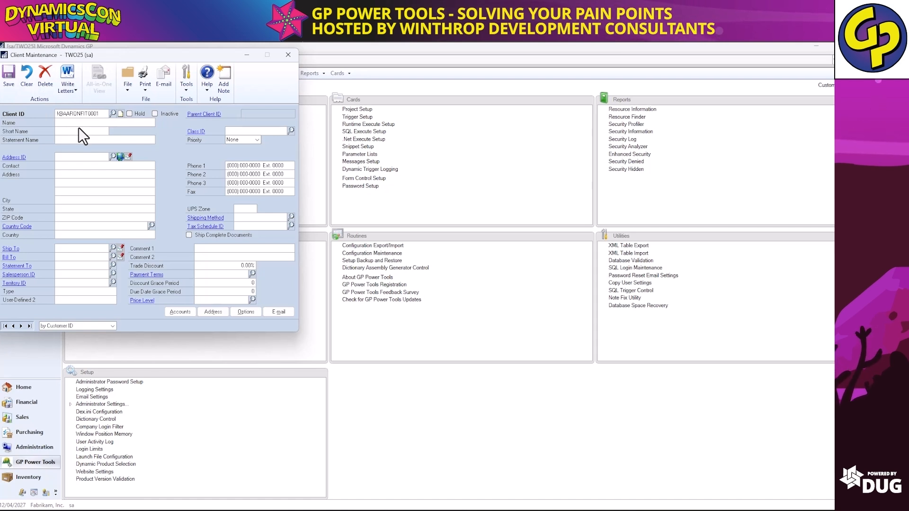
key(Tab)
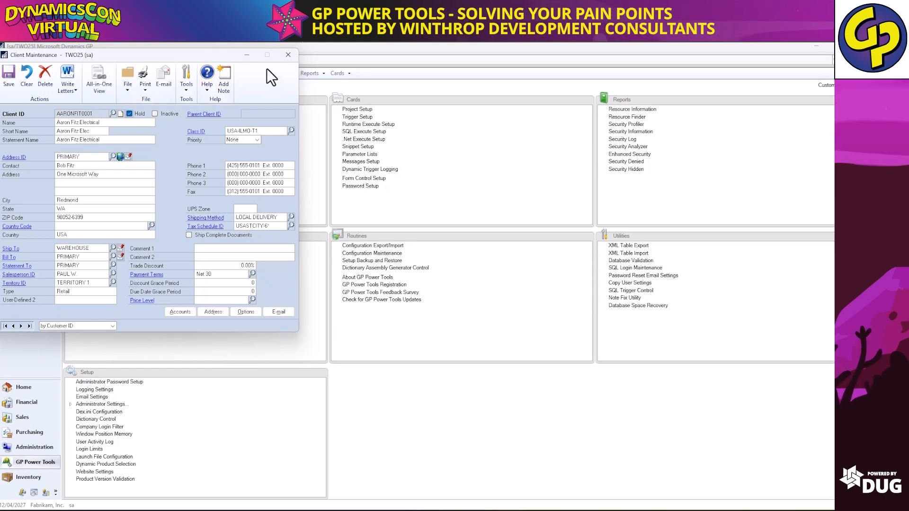
click(294, 57)
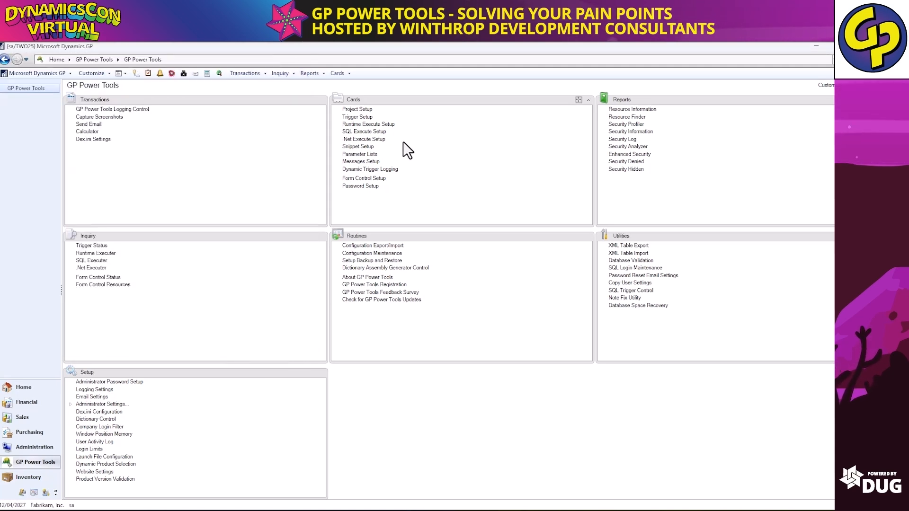